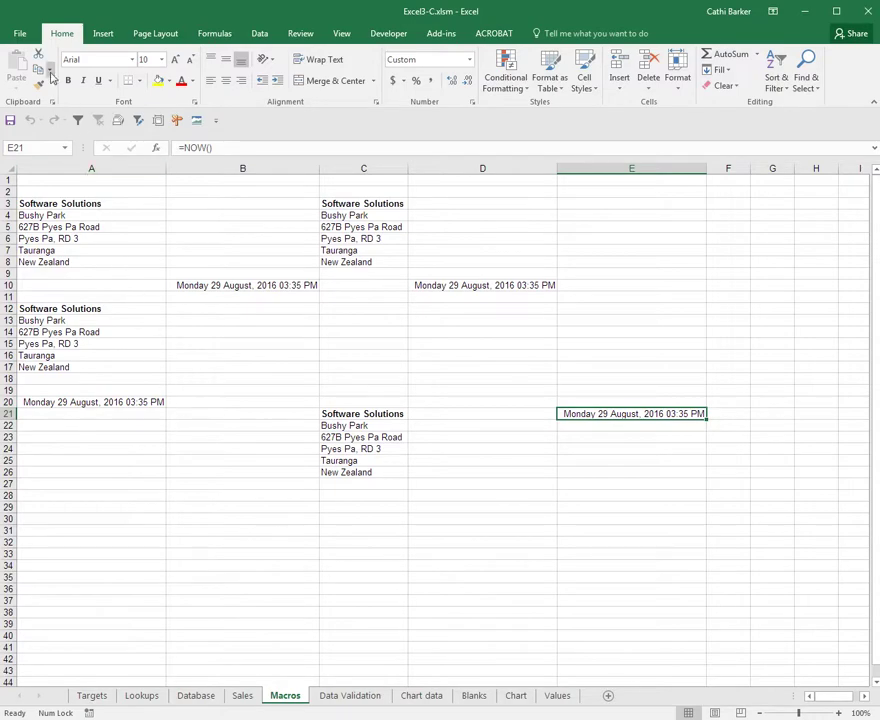
Step: Add a new custom ribbon tab and name it with the owner's first name in possessive form followed by "Macros"
{"action": "left_click", "coordinate": [17, 30]}
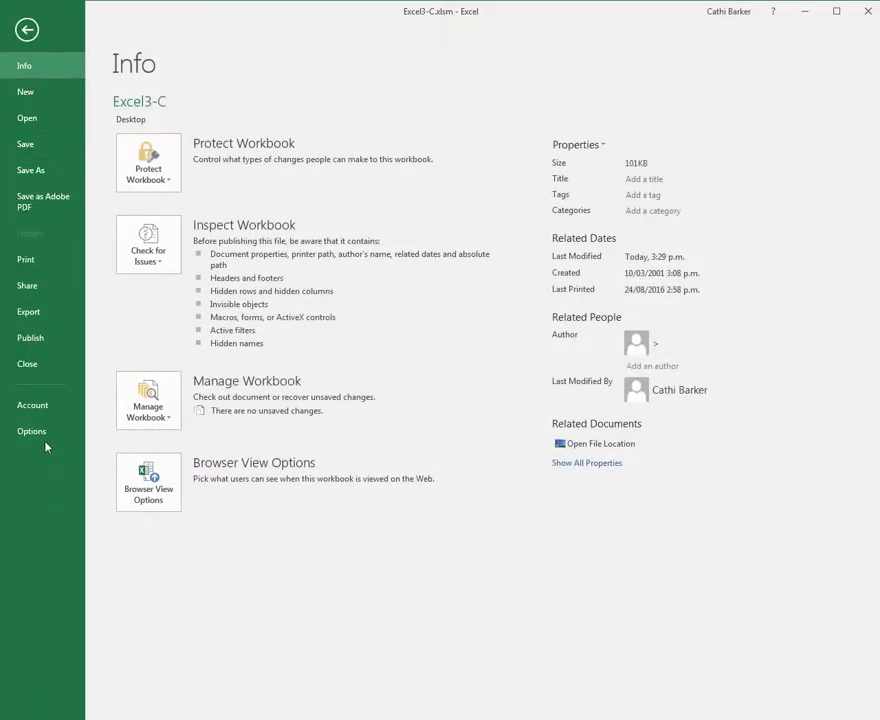
{"action": "left_click", "coordinate": [28, 431]}
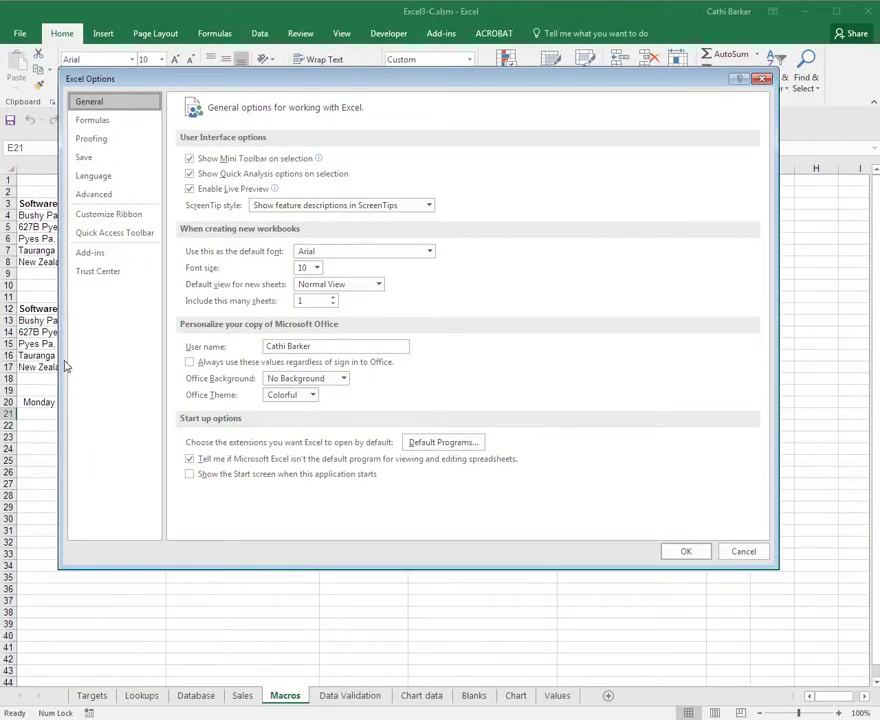
{"action": "left_click", "coordinate": [110, 215]}
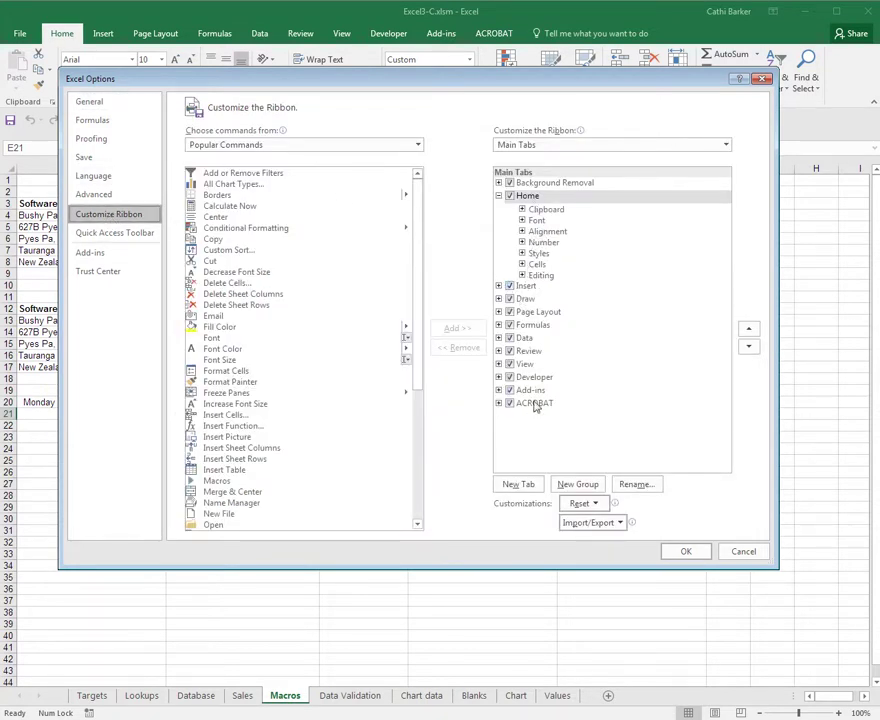
{"action": "left_click", "coordinate": [518, 485]}
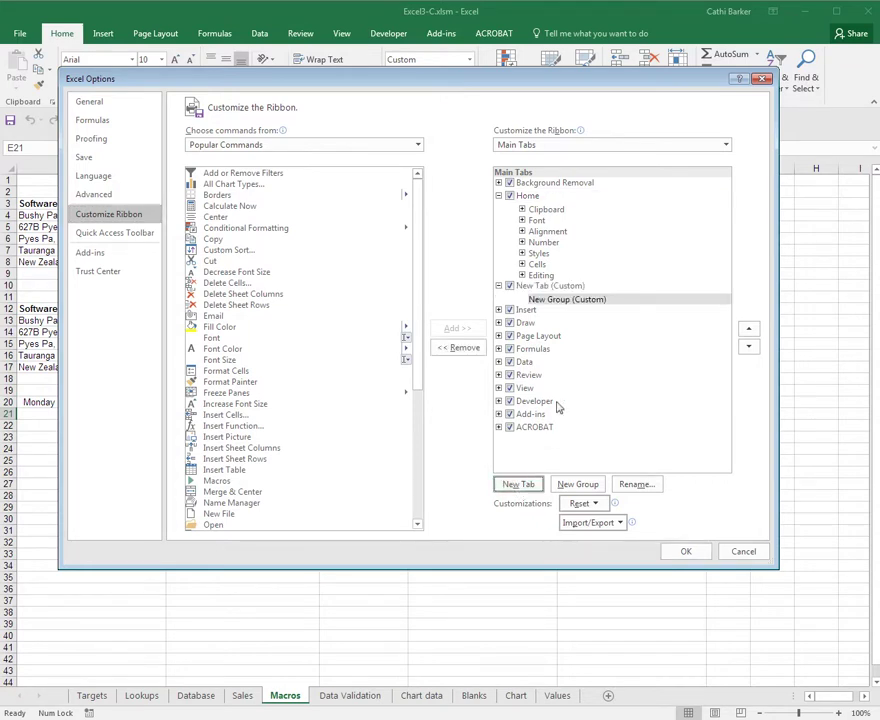
{"action": "left_click", "coordinate": [541, 287]}
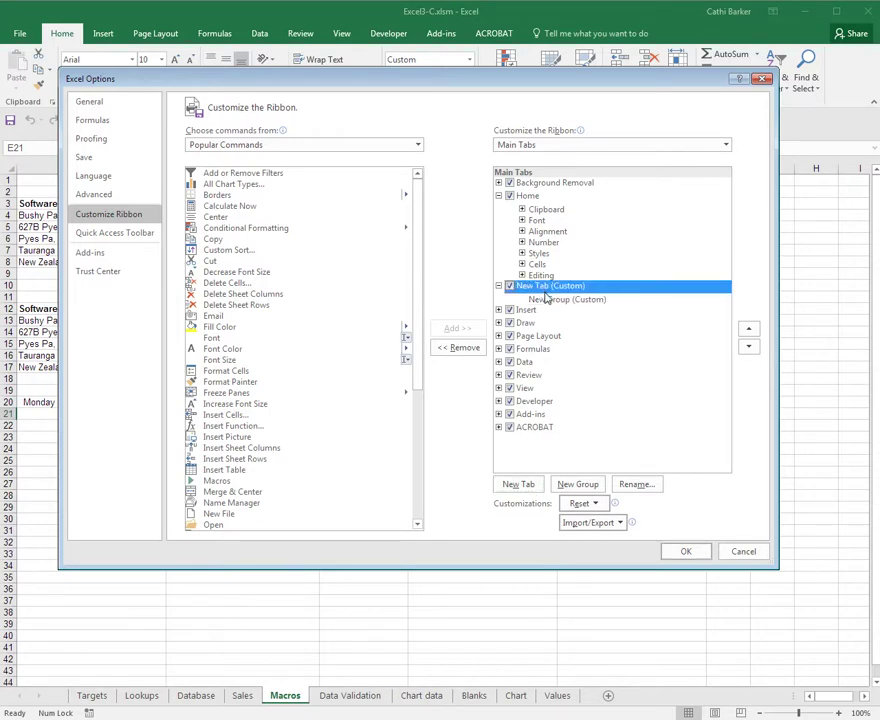
{"action": "left_click", "coordinate": [636, 484]}
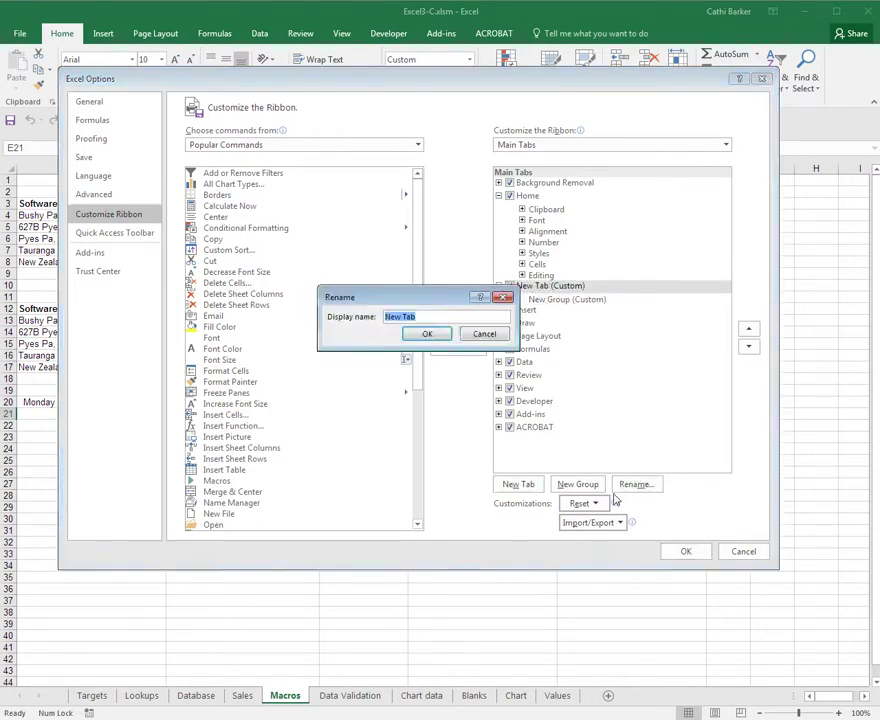
{"action": "type", "text": "Cathi's Macros"}
{"action": "left_click", "coordinate": [437, 335]}
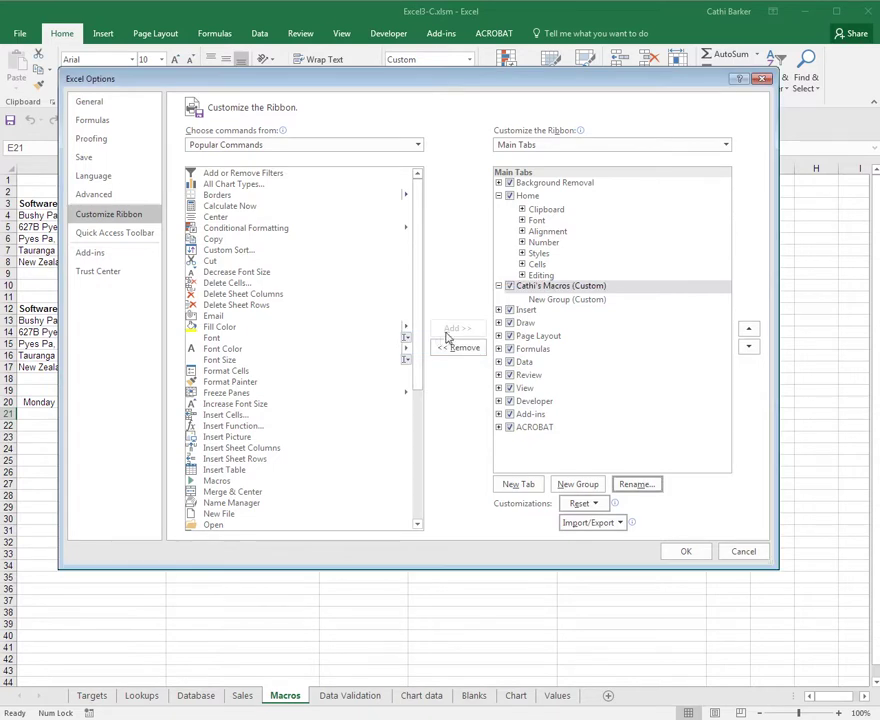
Step: Rename the new group inside the custom macros tab as "General Macros"
{"action": "left_click", "coordinate": [549, 302]}
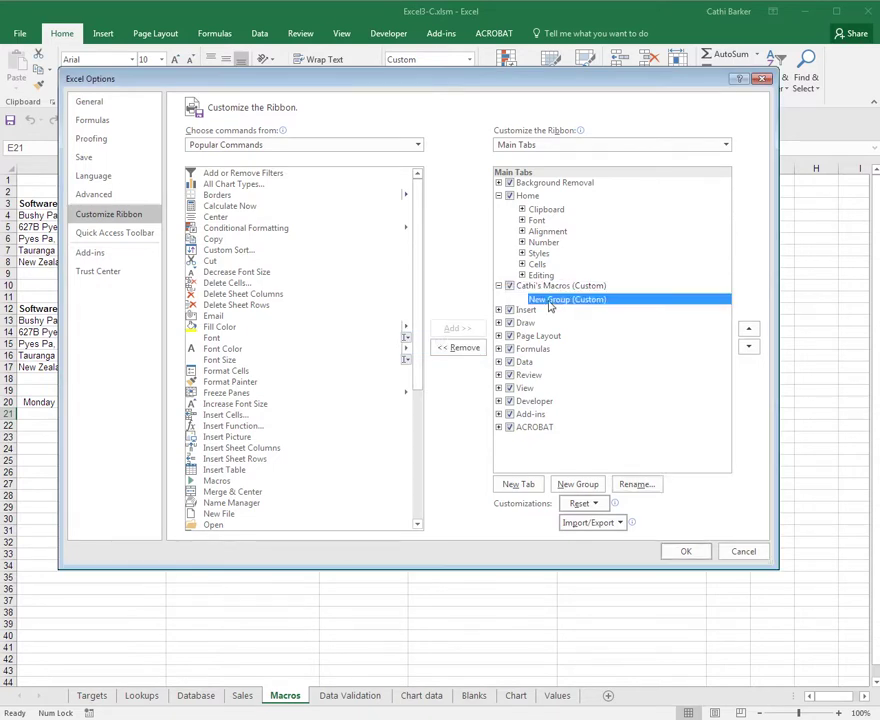
{"action": "left_click", "coordinate": [636, 485]}
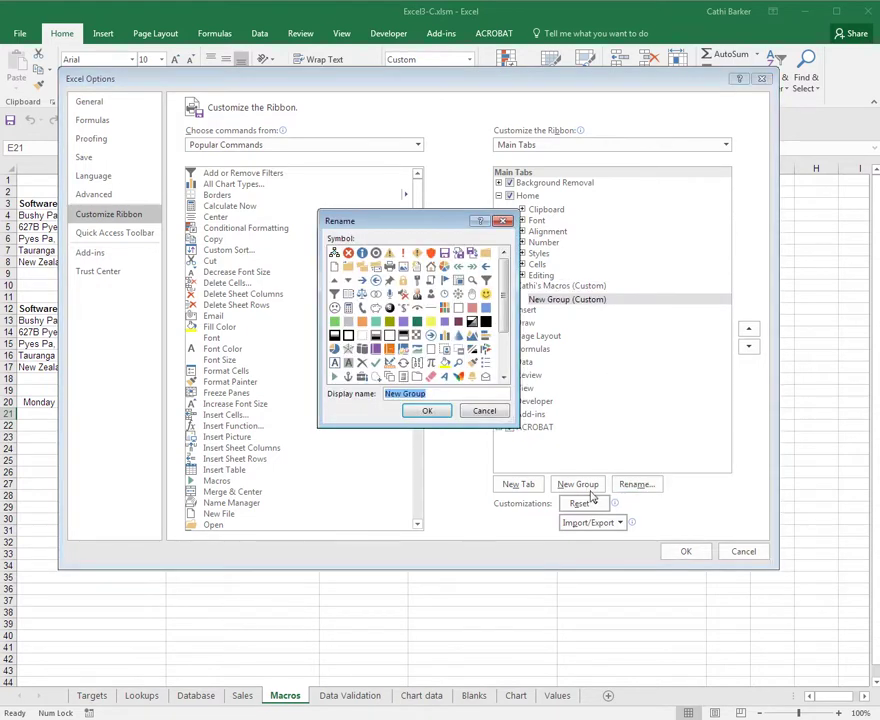
{"action": "type", "text": "General Macros"}
{"action": "left_click", "coordinate": [427, 411]}
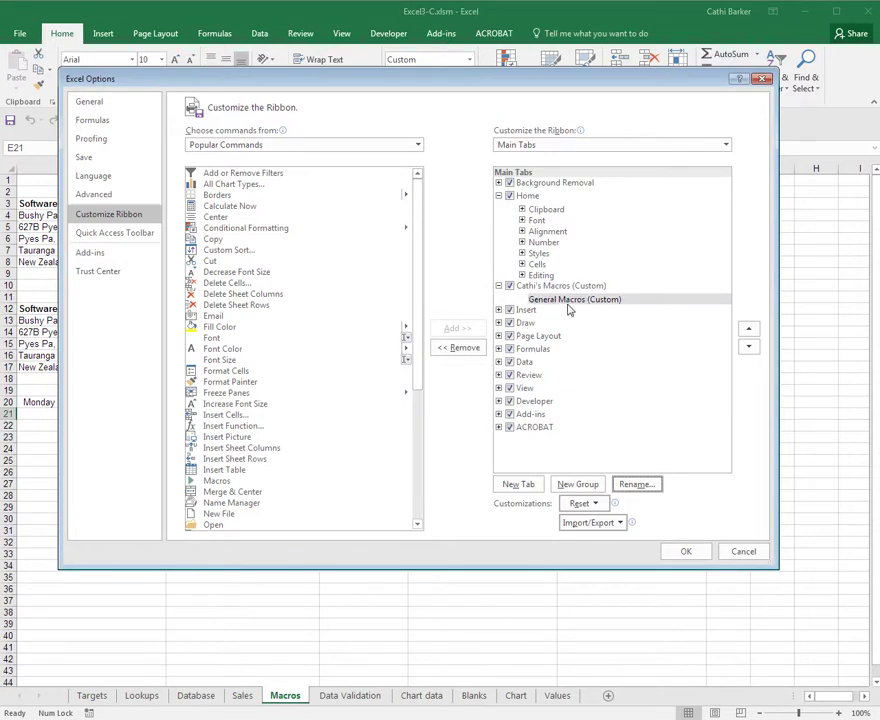
Step: Add two more groups to the custom macros tab and rename the first of them "Sales Views"
{"action": "left_click", "coordinate": [552, 287]}
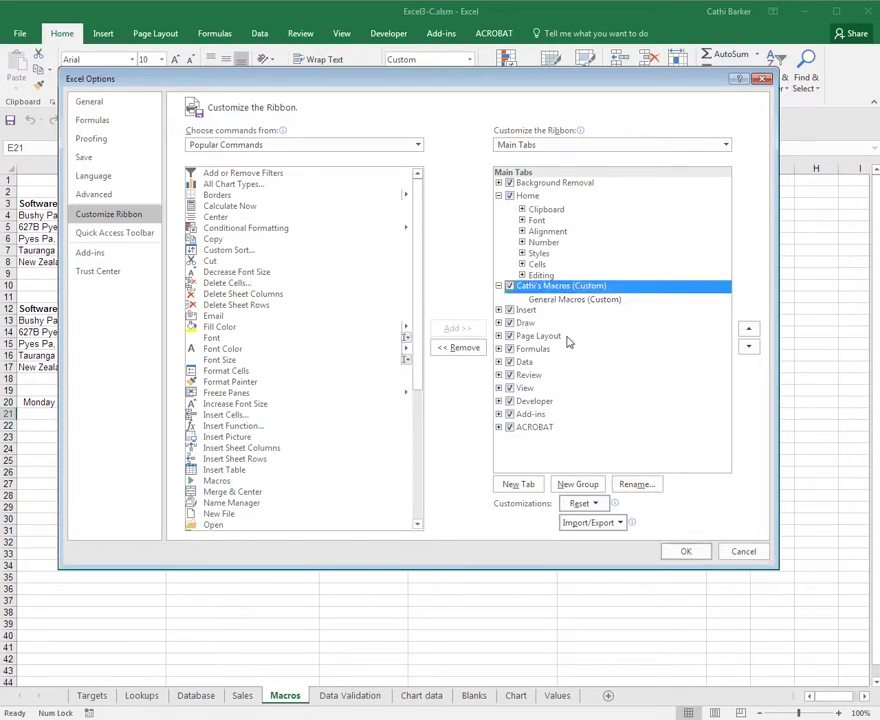
{"action": "left_click", "coordinate": [585, 487]}
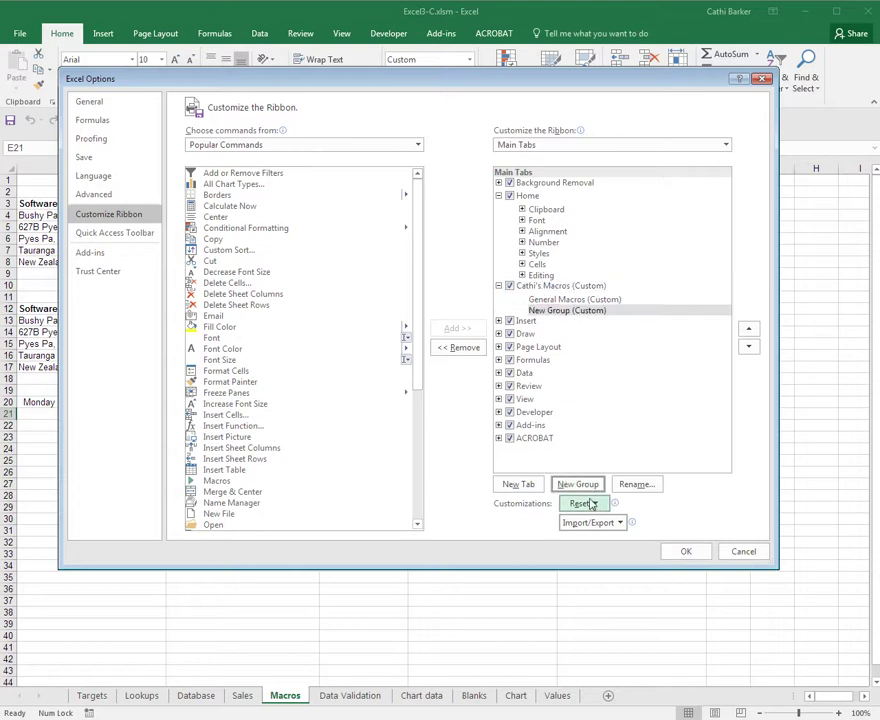
{"action": "left_click", "coordinate": [589, 488]}
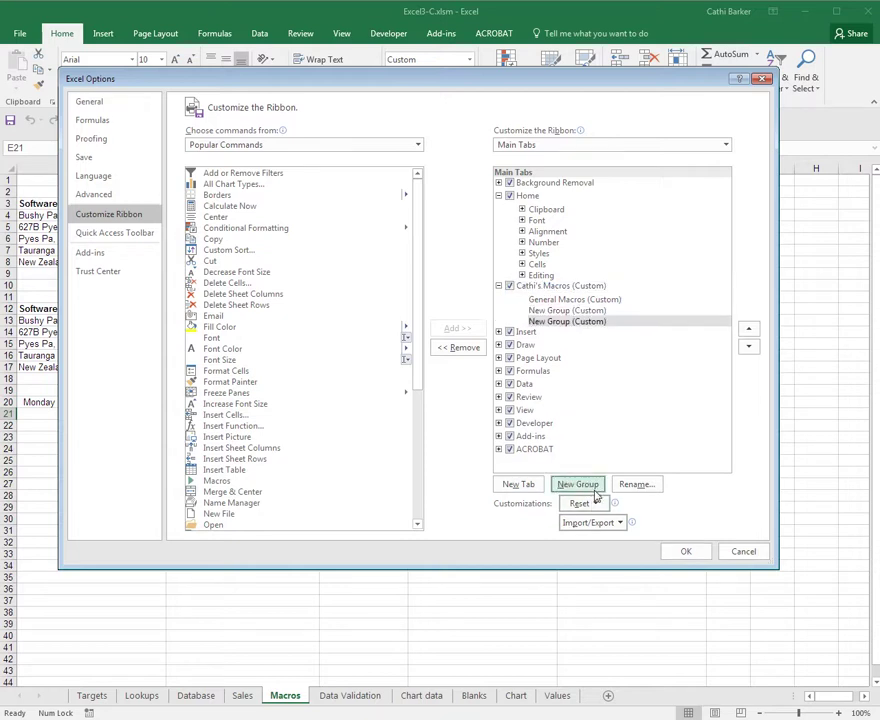
{"action": "left_click", "coordinate": [568, 312]}
{"action": "left_click", "coordinate": [647, 486]}
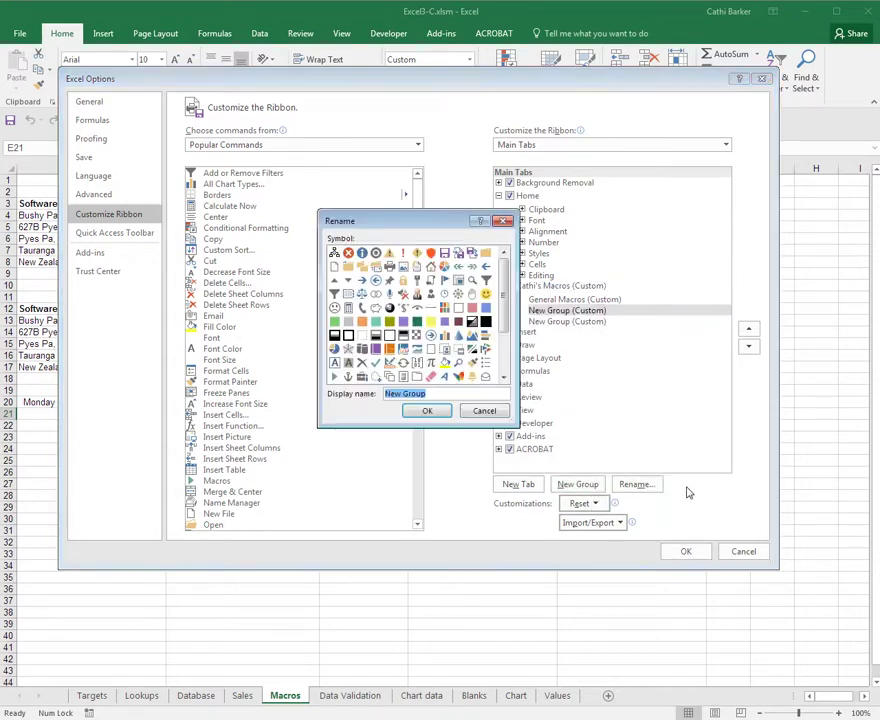
{"action": "type", "text": "Sales Views"}
{"action": "left_click", "coordinate": [438, 412]}
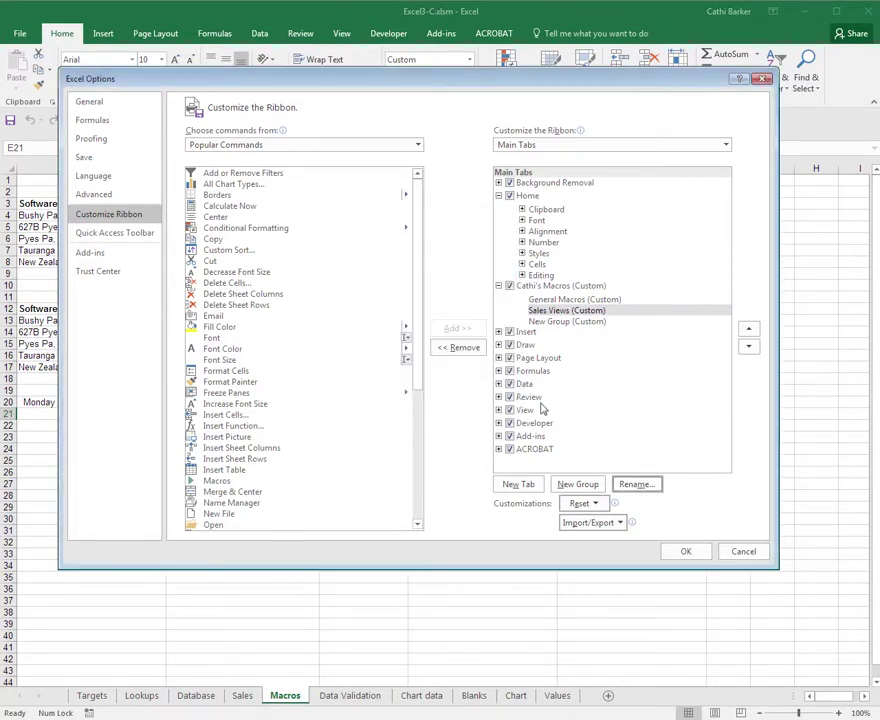
Step: Rename the remaining new group in the custom macros tab as "Targets Views"
{"action": "left_click", "coordinate": [572, 322]}
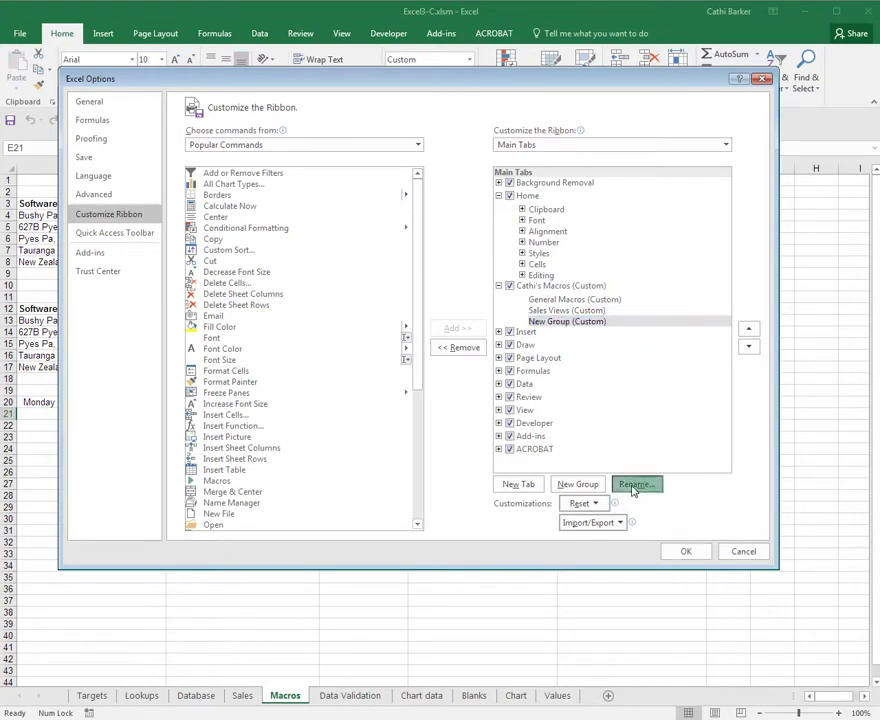
{"action": "left_click", "coordinate": [634, 486]}
{"action": "type", "text": "Targets Views"}
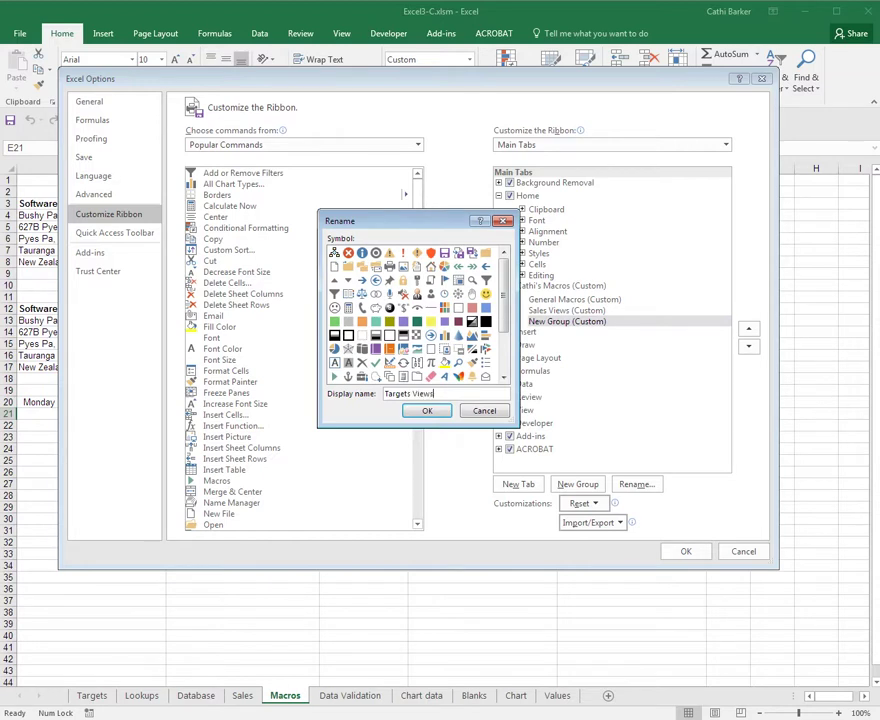
{"action": "left_click", "coordinate": [432, 411]}
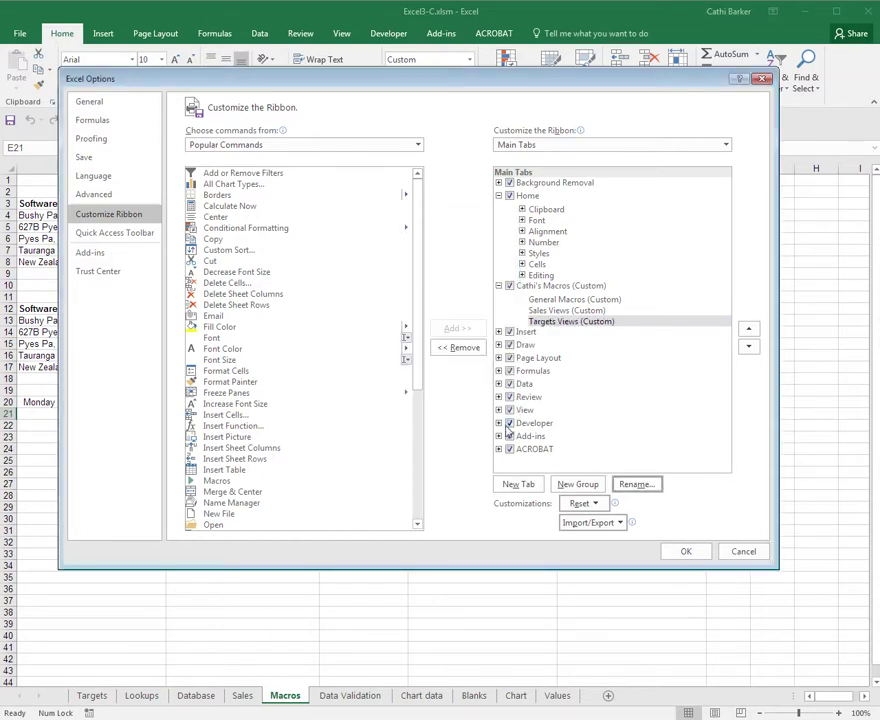
Step: List the available macros and add the Address and Today macros to the General Macros group
{"action": "left_click", "coordinate": [556, 301]}
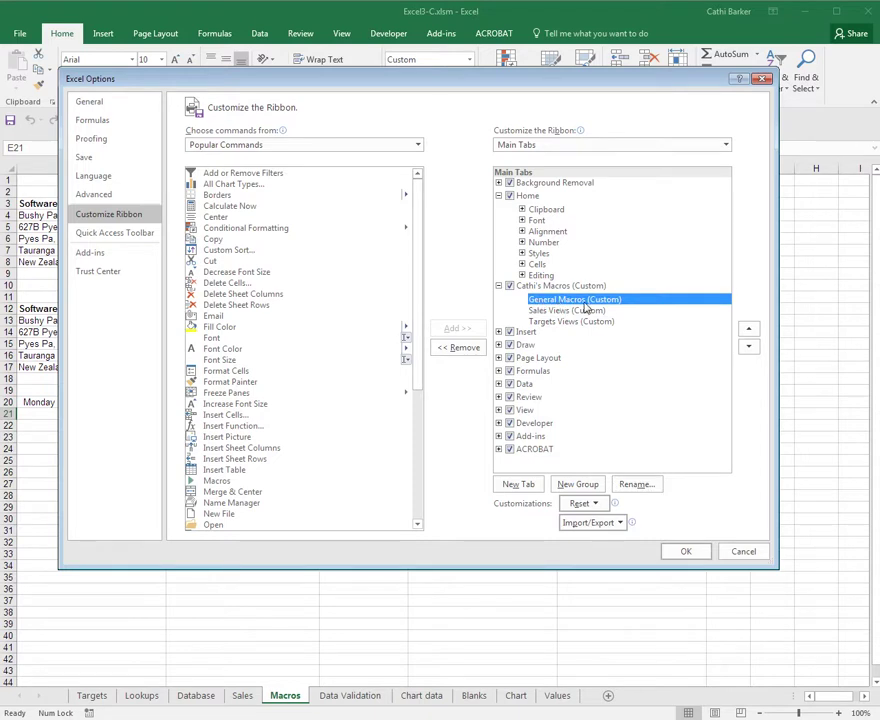
{"action": "left_click", "coordinate": [417, 144]}
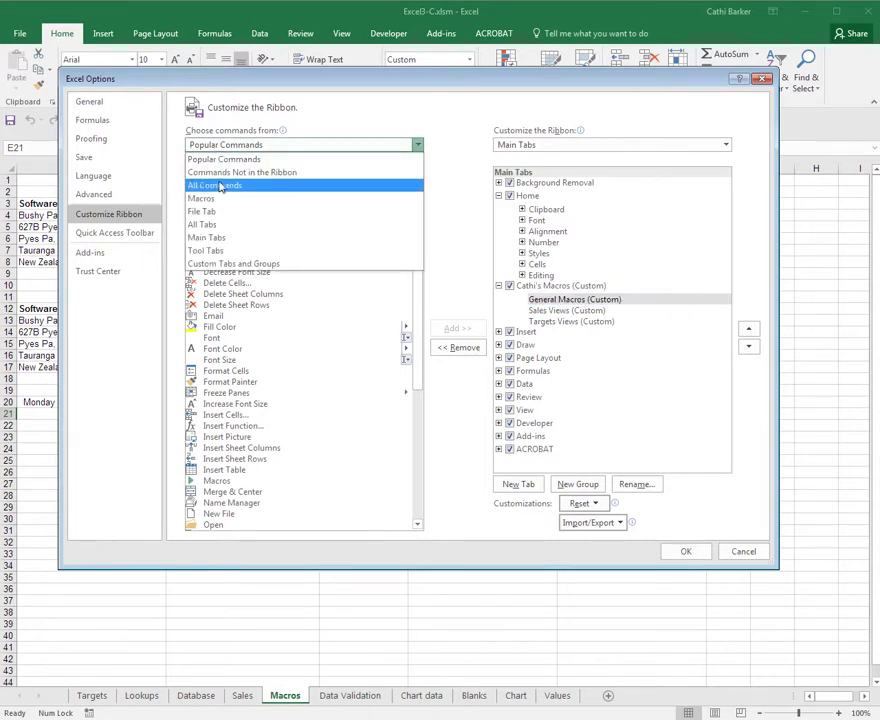
{"action": "left_click", "coordinate": [213, 199]}
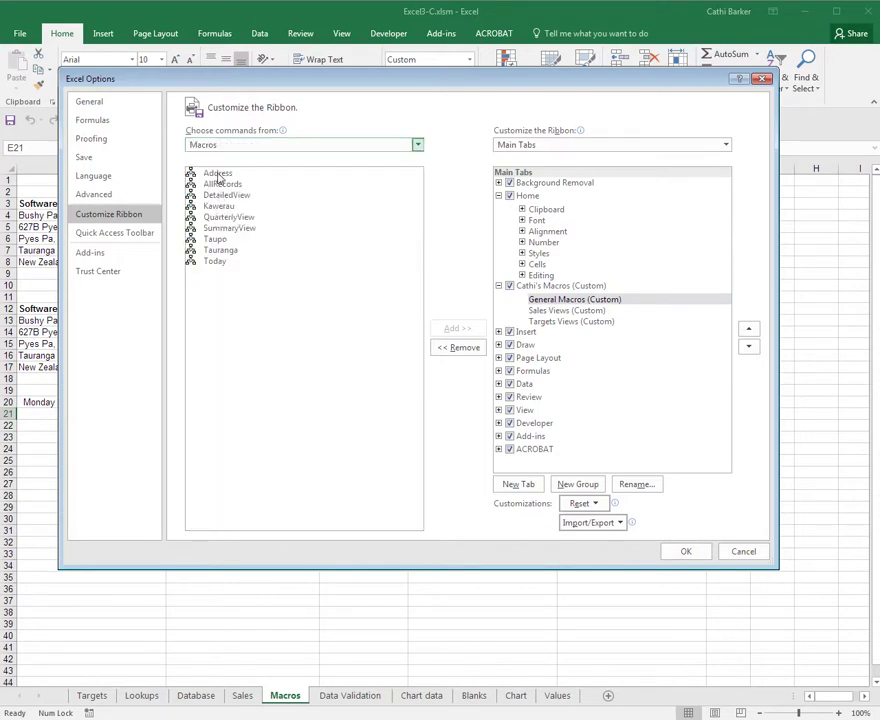
{"action": "left_click", "coordinate": [224, 174]}
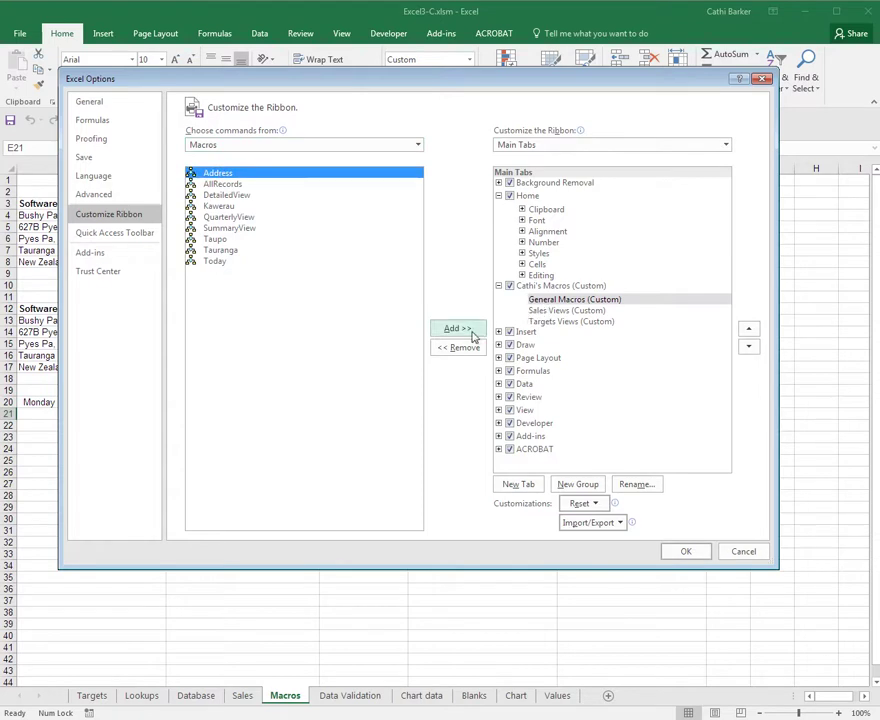
{"action": "left_click", "coordinate": [552, 300]}
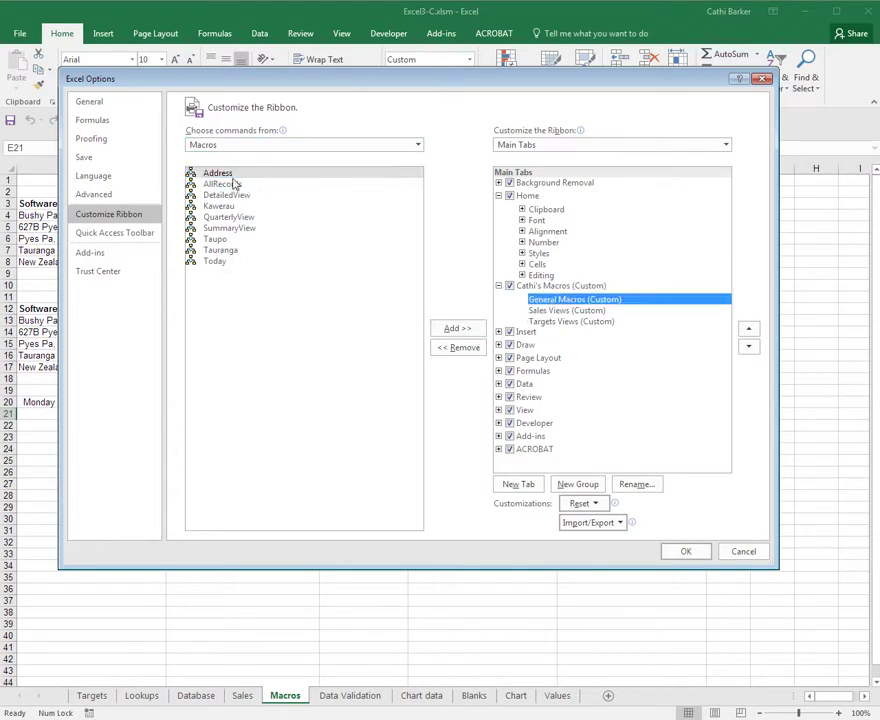
{"action": "left_click", "coordinate": [232, 177]}
{"action": "left_click", "coordinate": [458, 329]}
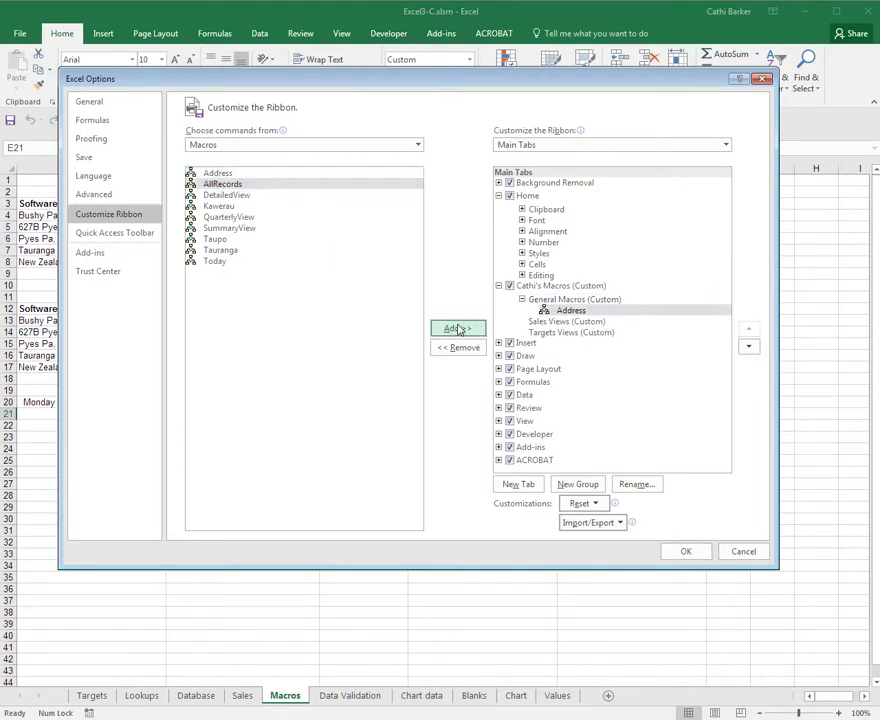
{"action": "left_click", "coordinate": [219, 262]}
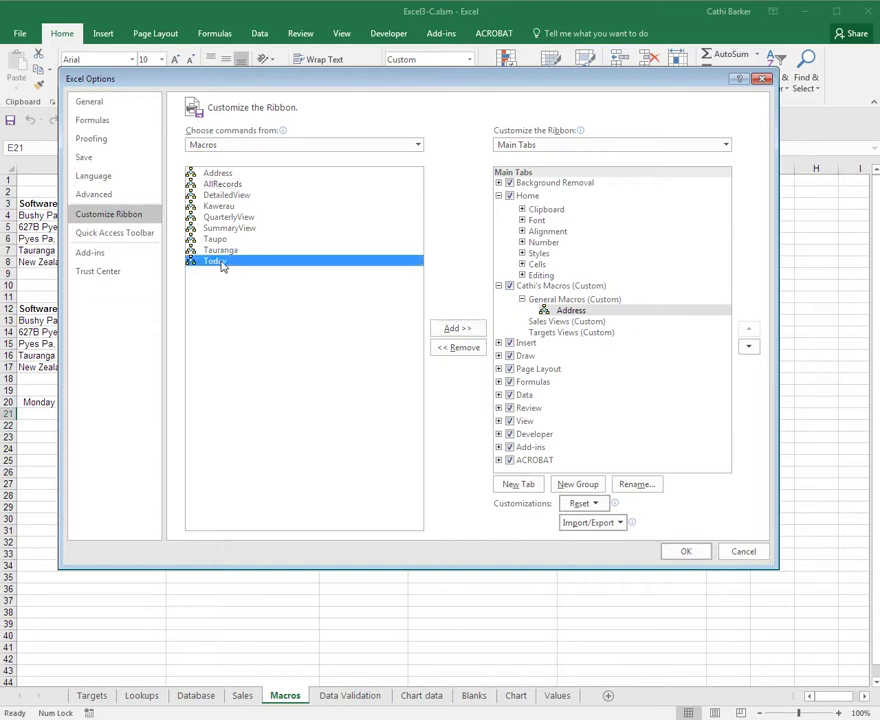
{"action": "left_click", "coordinate": [466, 331]}
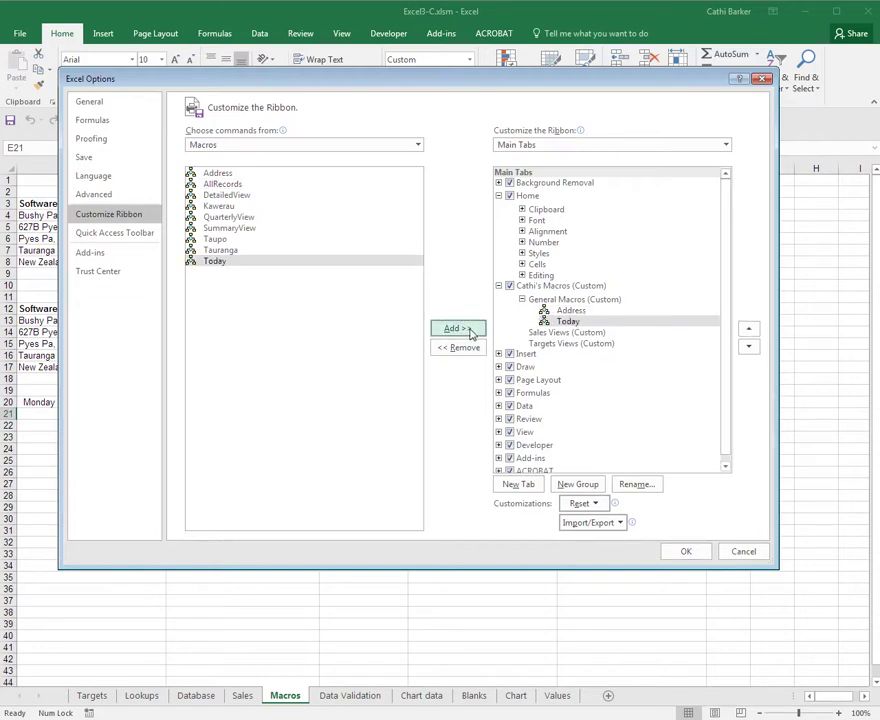
Step: Rename the Address macro in the General Macros group as "Address (Ctrl Shift A)" and give it the signpost symbol
{"action": "left_click", "coordinate": [574, 311]}
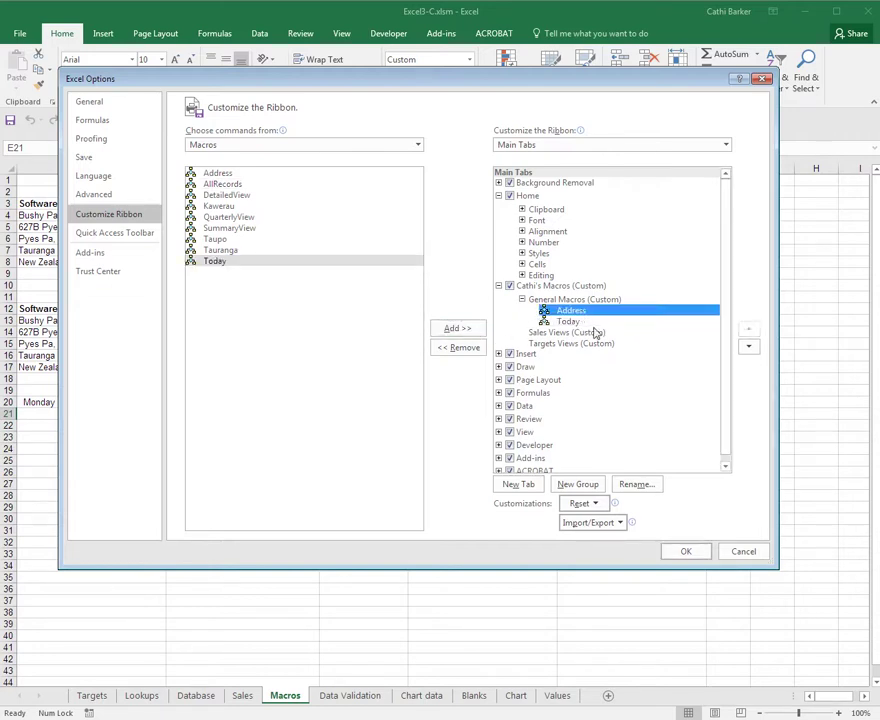
{"action": "left_click", "coordinate": [637, 484]}
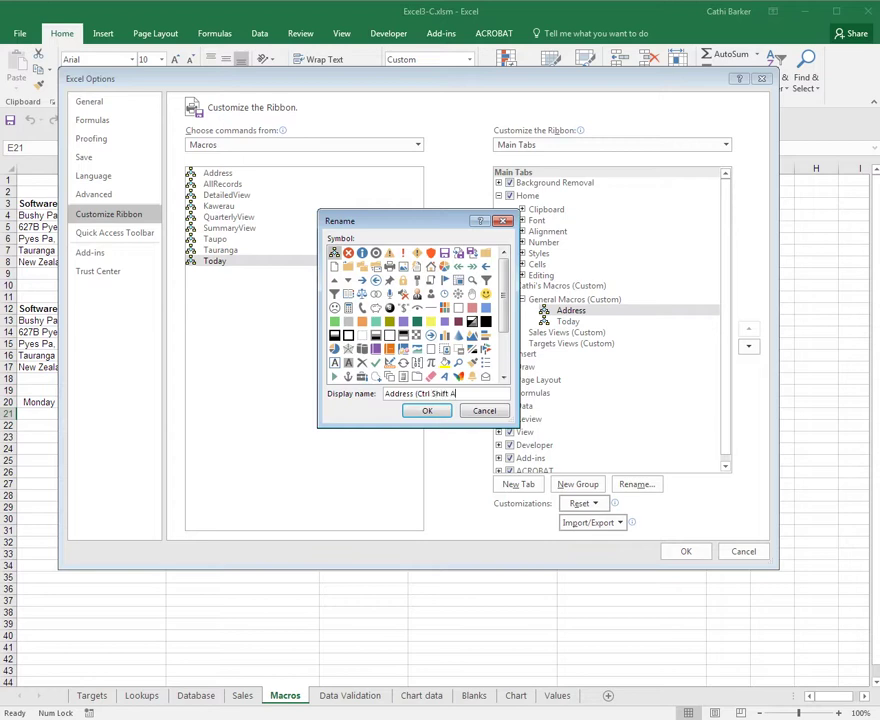
{"action": "scroll", "coordinate": [505, 380], "scroll_direction": "down", "scroll_amount": 3}
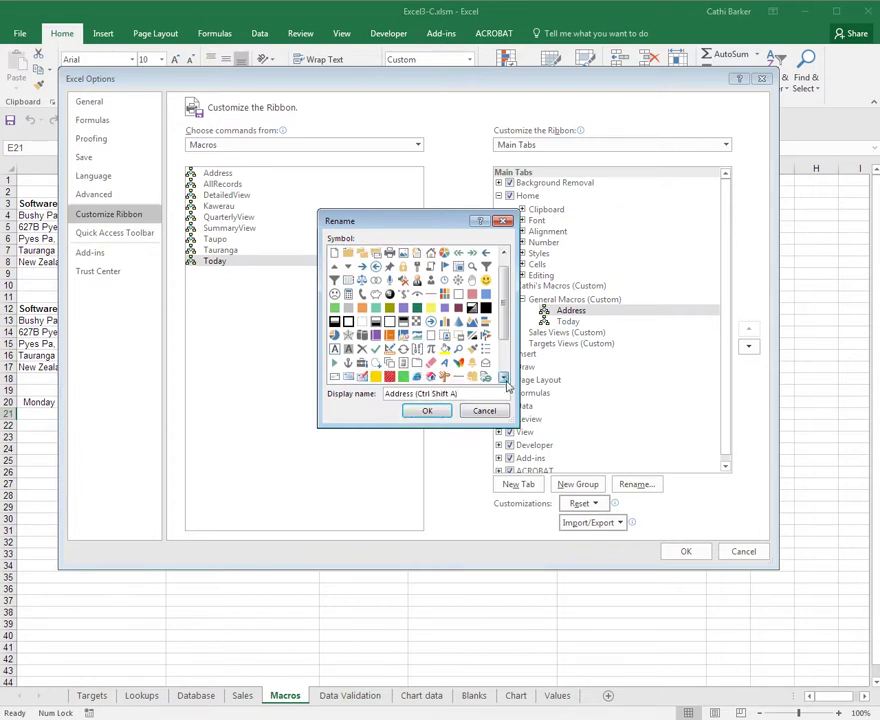
{"action": "left_click", "coordinate": [432, 411]}
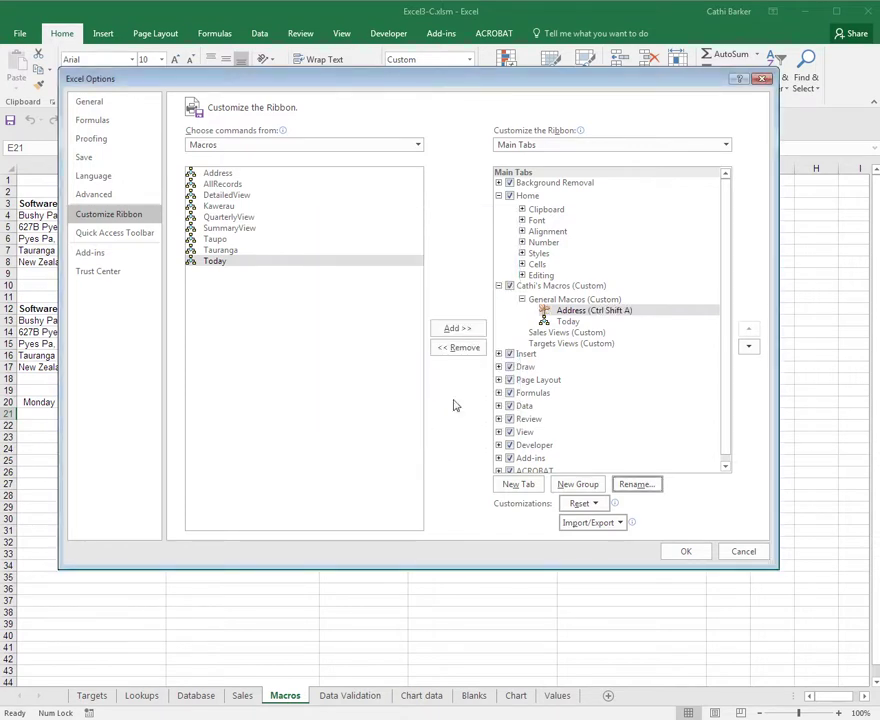
Step: Rename the Today macro in the General Macros group as "Today (Ctrl Shift D)" and give it a picture-like symbol
{"action": "left_click", "coordinate": [596, 322]}
{"action": "left_click", "coordinate": [640, 486]}
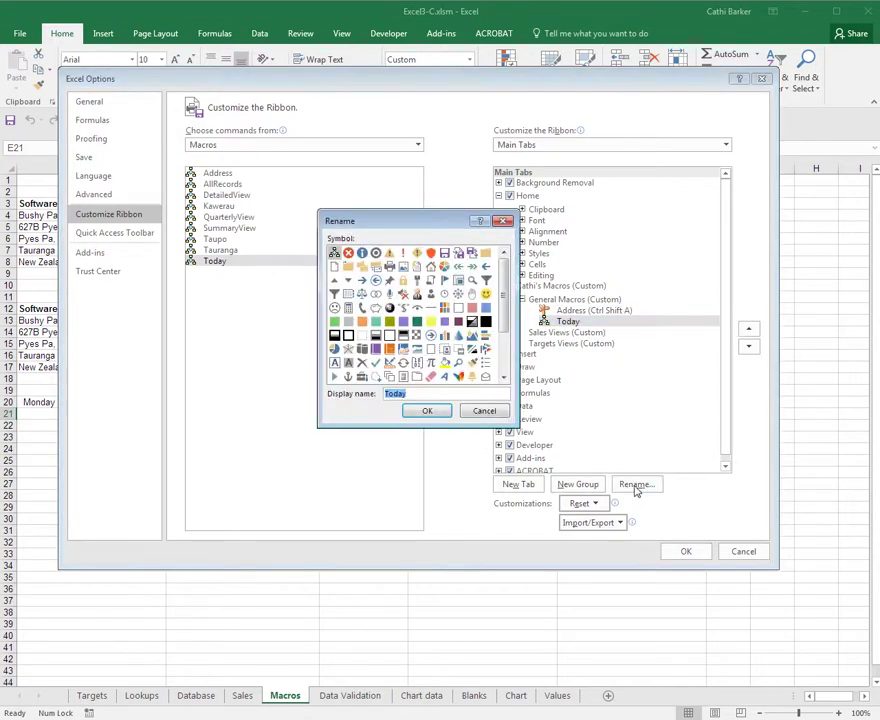
{"action": "double_click", "coordinate": [414, 397]}
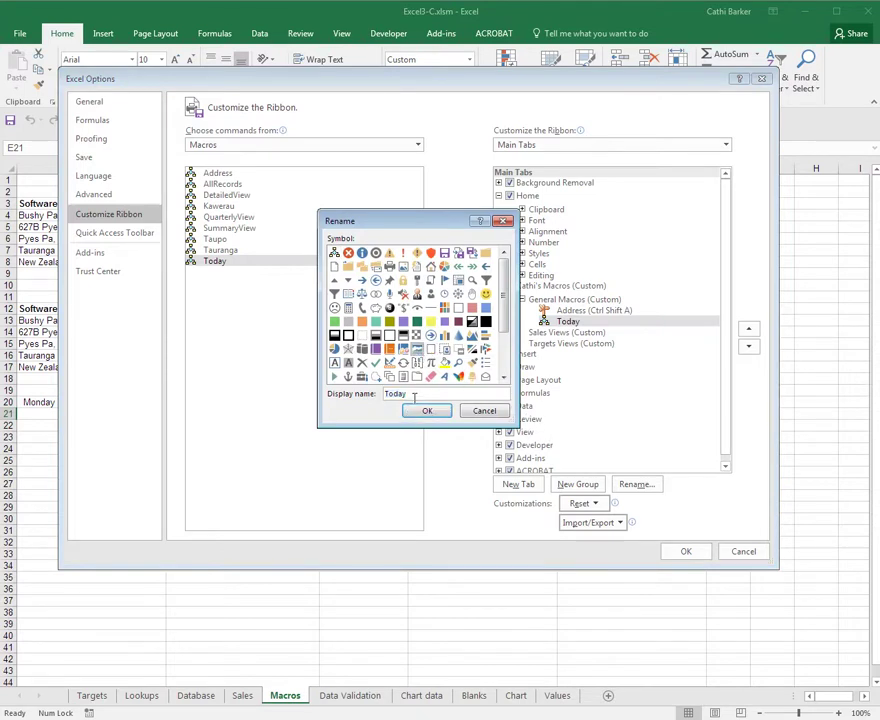
{"action": "key", "text": "End"}
{"action": "left_click", "coordinate": [427, 411]}
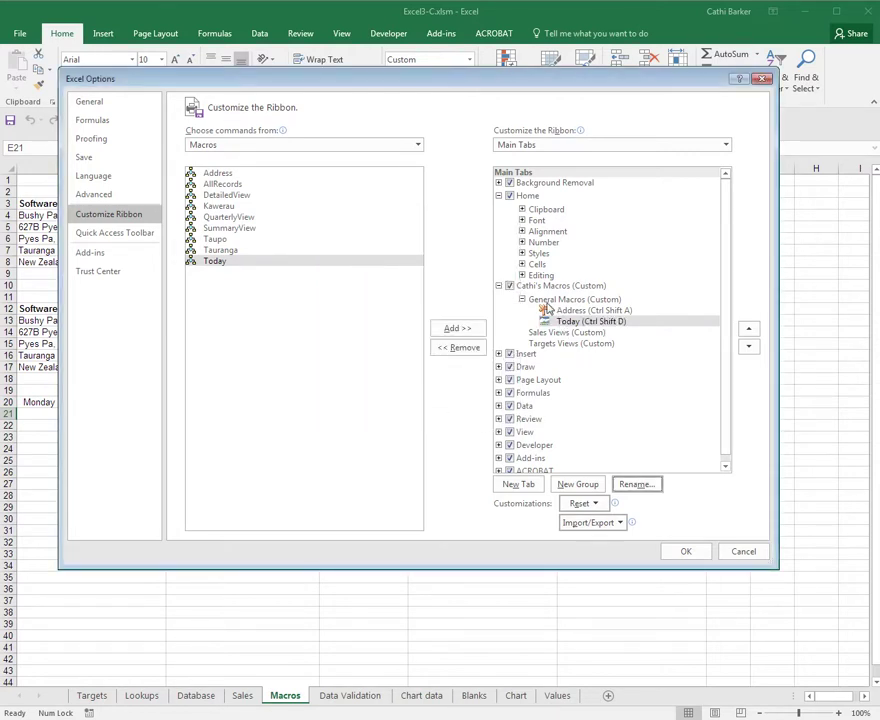
Step: Add the DetailedView, QuarterlyView and SummaryView macros to the Sales Views group
{"action": "left_click", "coordinate": [226, 195]}
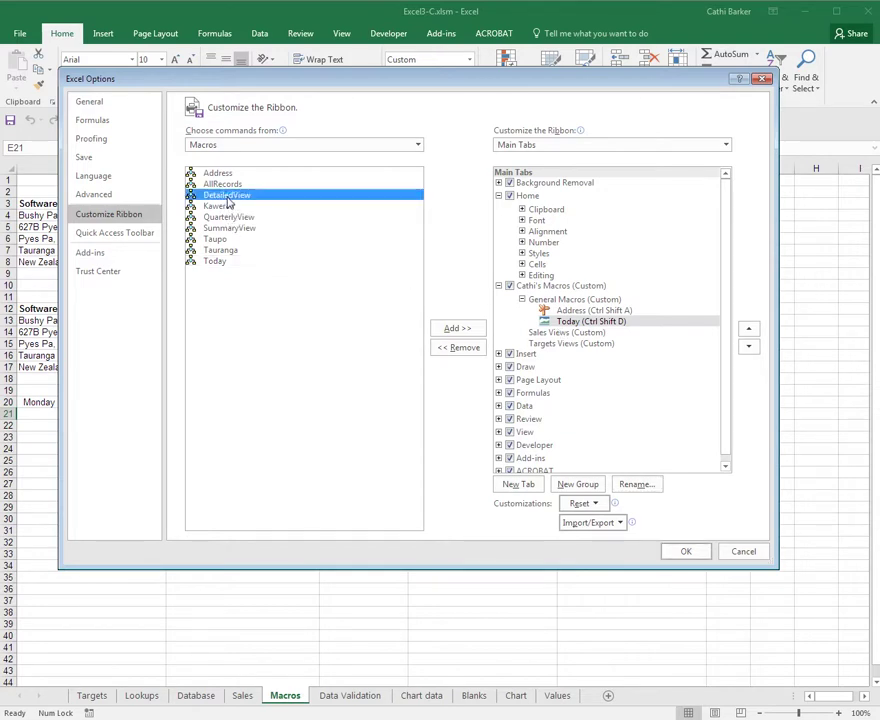
{"action": "left_click", "coordinate": [560, 334]}
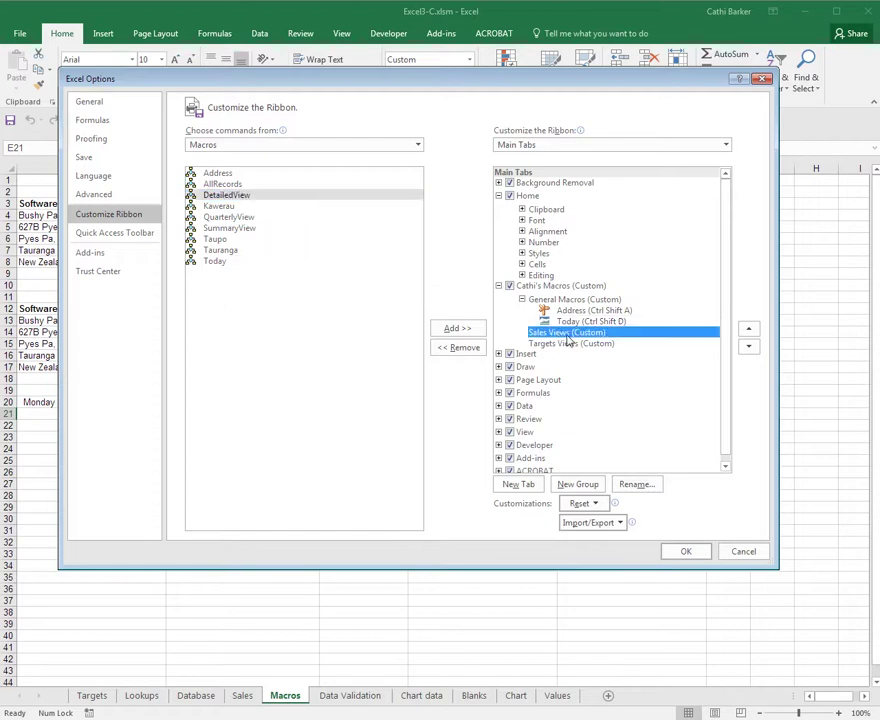
{"action": "left_click", "coordinate": [460, 329]}
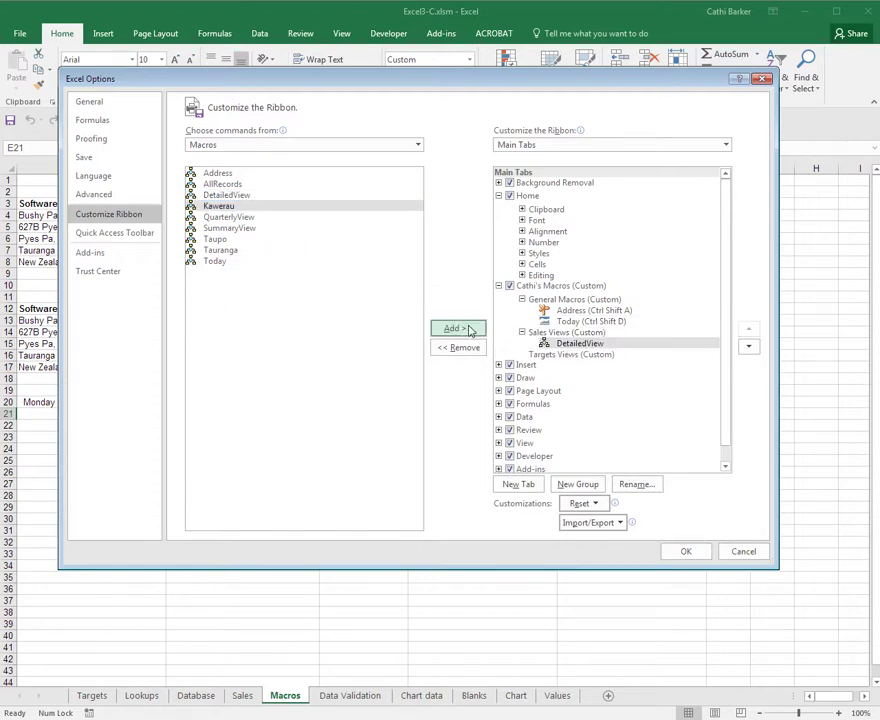
{"action": "left_click", "coordinate": [229, 218]}
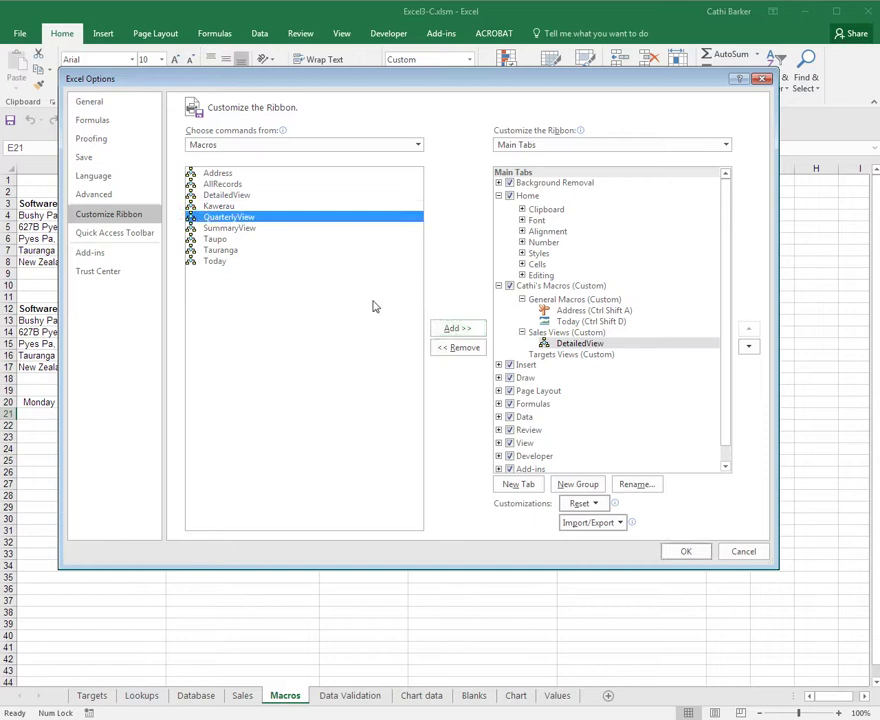
{"action": "left_click", "coordinate": [456, 332]}
{"action": "left_click", "coordinate": [458, 331]}
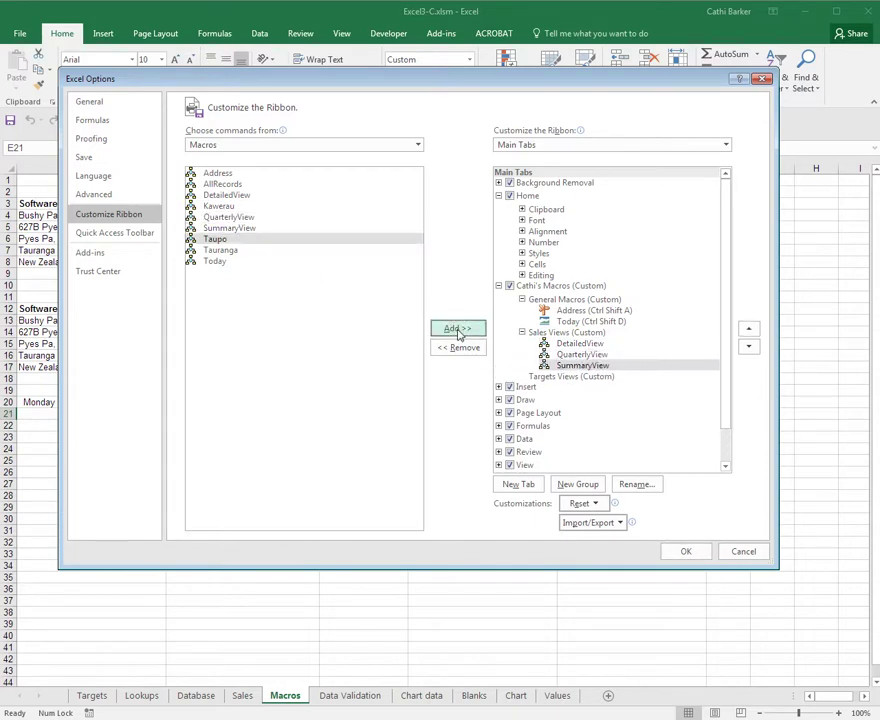
Step: Rename the DetailedView macro in the Sales Views group as "Detailed View" and give it the filter funnel symbol
{"action": "left_click", "coordinate": [575, 343]}
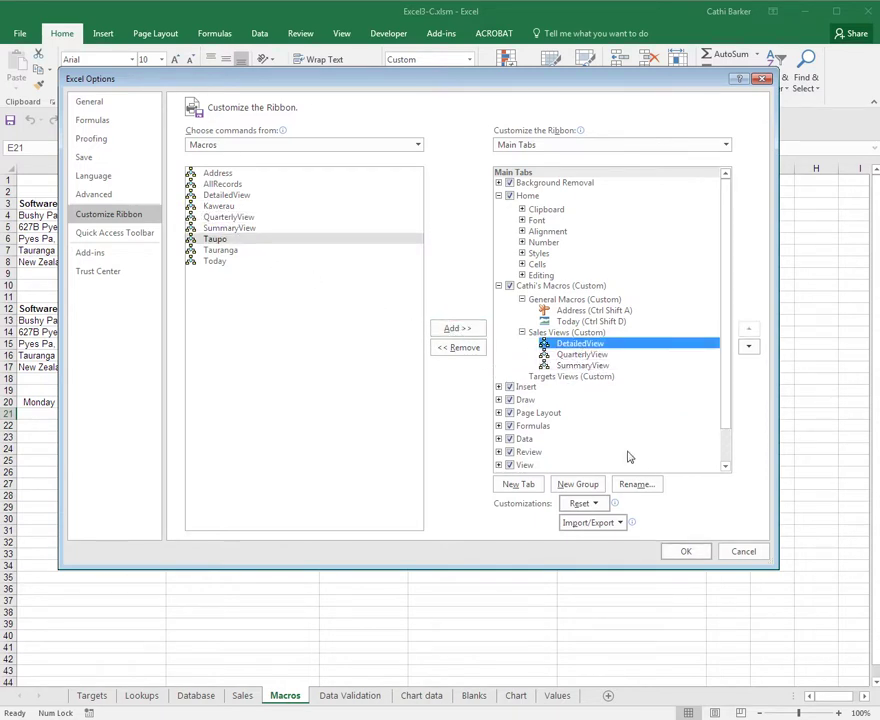
{"action": "left_click", "coordinate": [638, 484]}
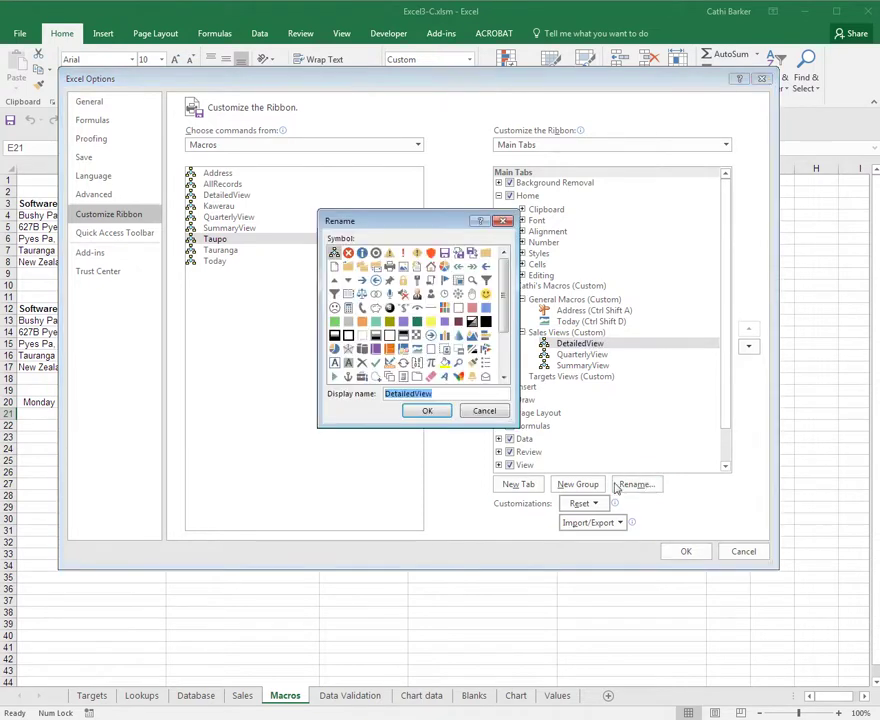
{"action": "left_click", "coordinate": [412, 393]}
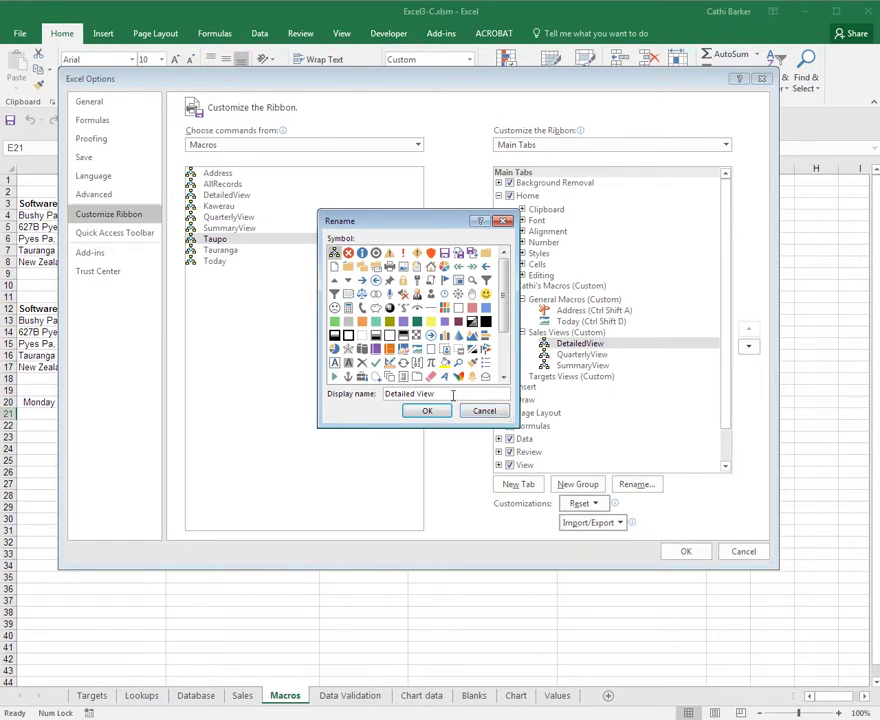
{"action": "left_click", "coordinate": [486, 281]}
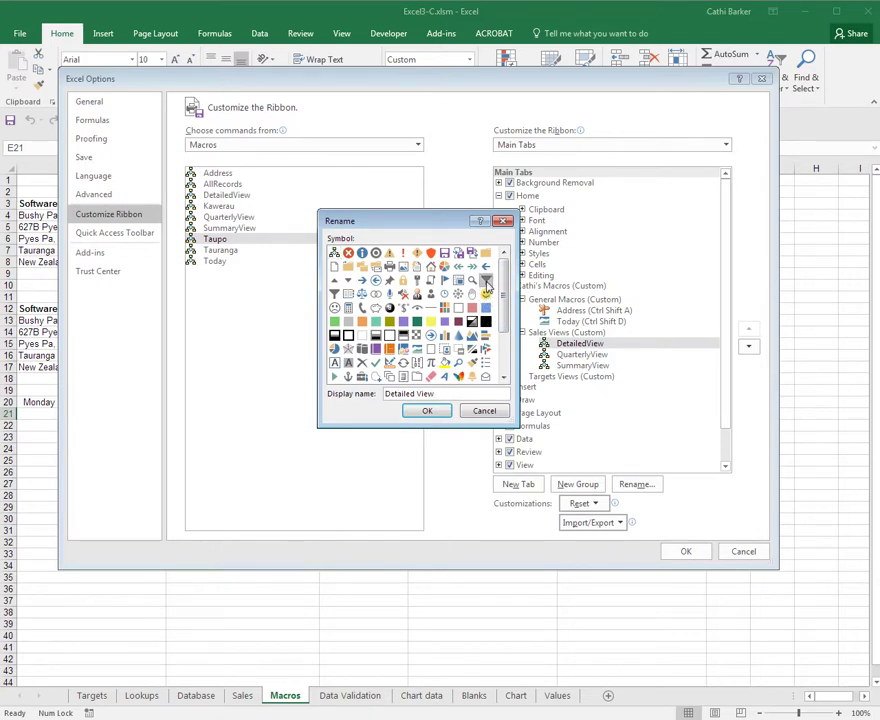
{"action": "left_click", "coordinate": [446, 413]}
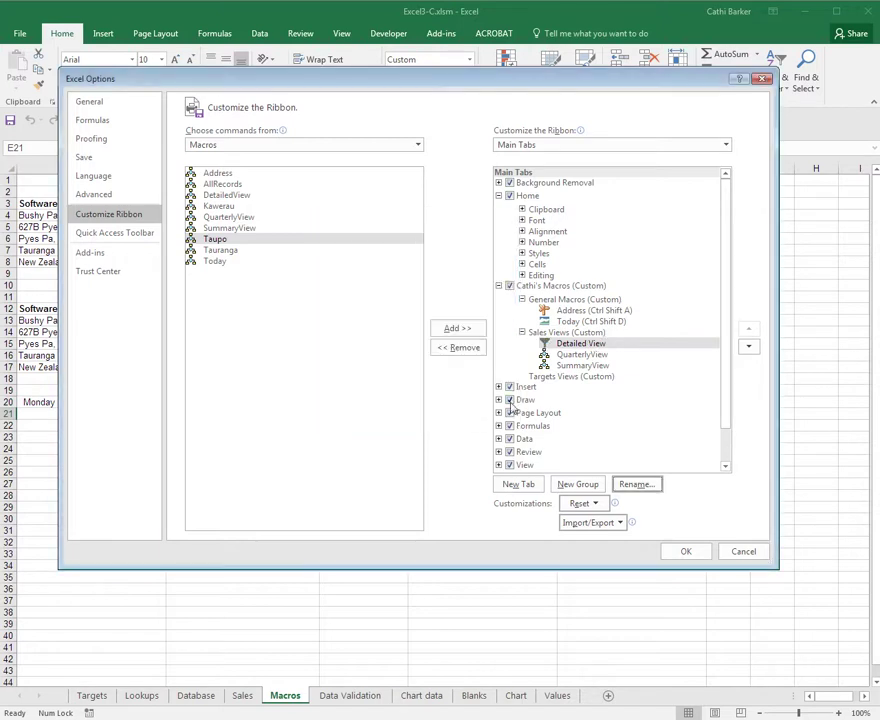
Step: Rename the QuarterlyView macro in the Sales Views group as "Quarterly View" and give it the column chart symbol
{"action": "left_click", "coordinate": [580, 355]}
{"action": "key", "text": "alt+m"}
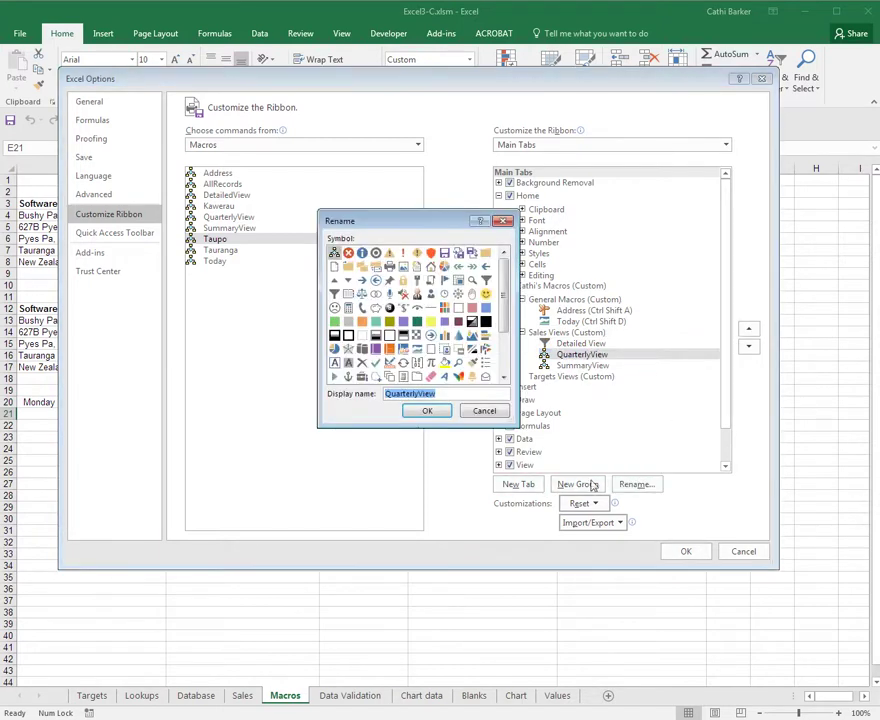
{"action": "left_click", "coordinate": [410, 394]}
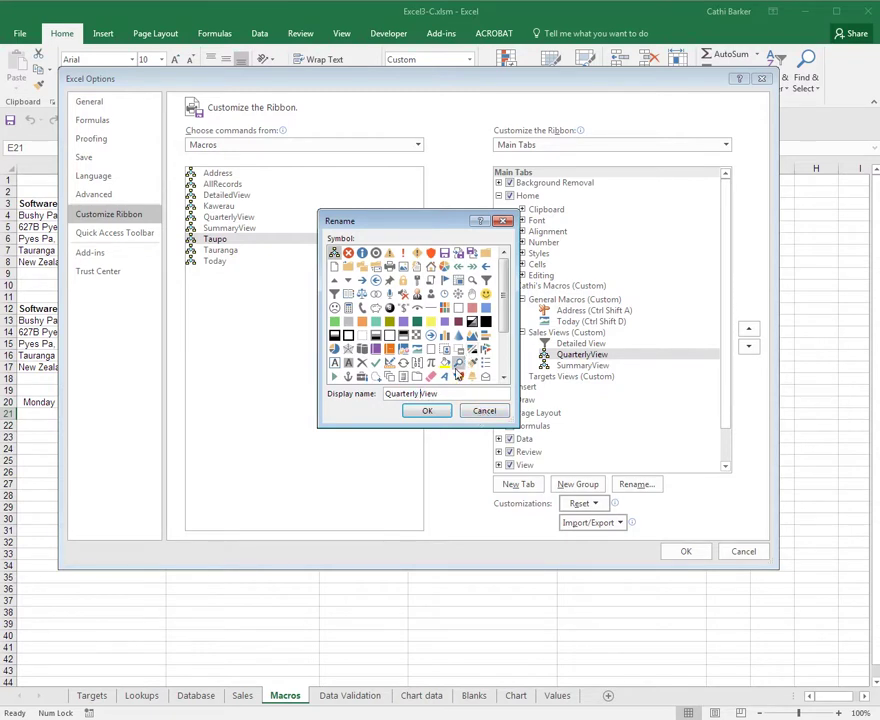
{"action": "left_click", "coordinate": [446, 349]}
{"action": "left_click", "coordinate": [443, 411]}
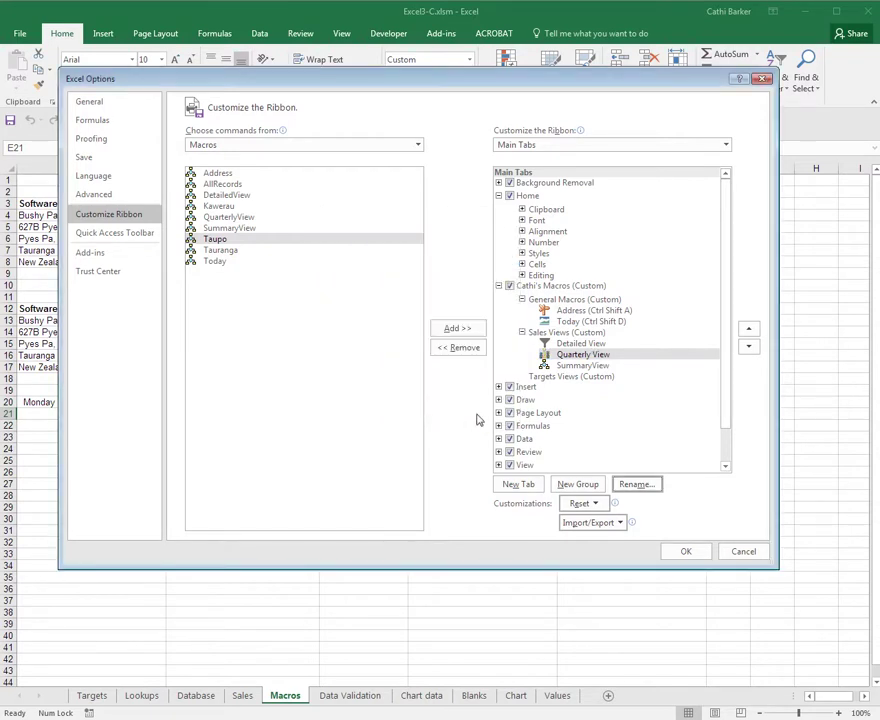
Step: Rename the SummaryView macro in the Sales Views group as "Summary View" and give it the overlapping pages symbol
{"action": "left_click", "coordinate": [575, 366]}
{"action": "left_click", "coordinate": [638, 484]}
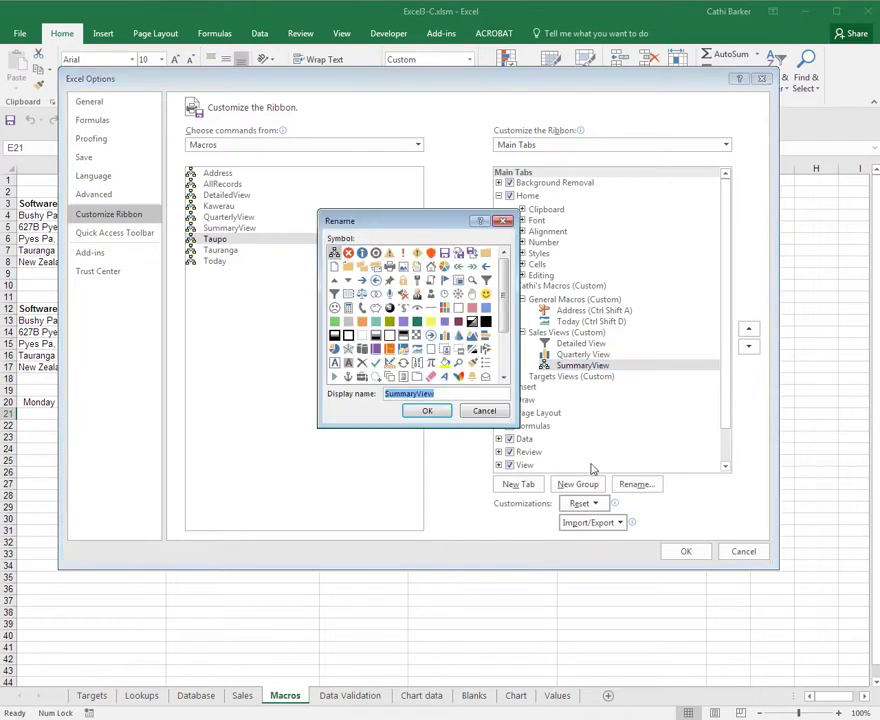
{"action": "left_click", "coordinate": [418, 394]}
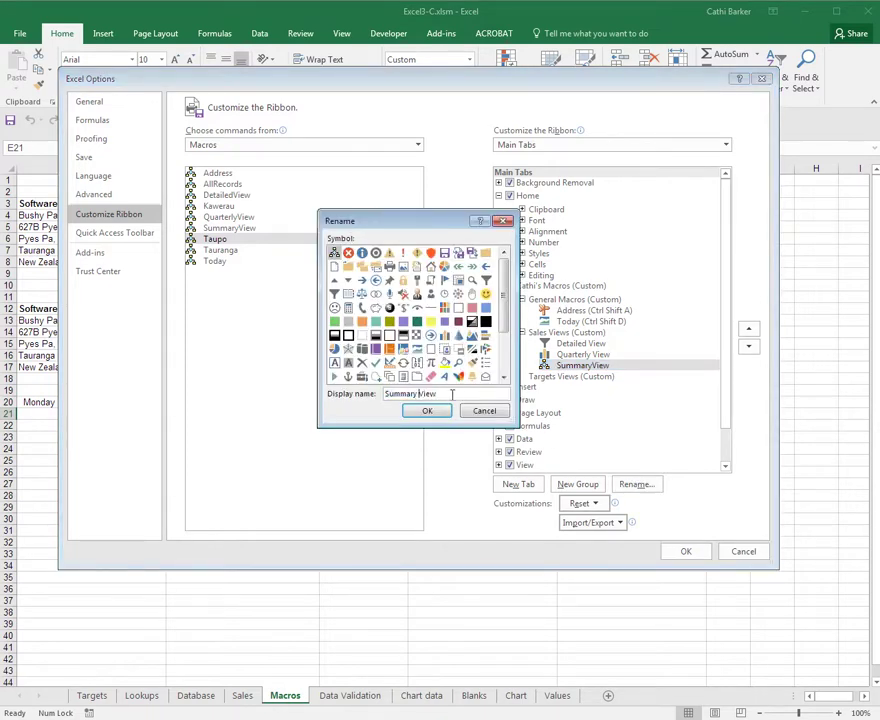
{"action": "left_click", "coordinate": [390, 378]}
{"action": "left_click", "coordinate": [428, 411]}
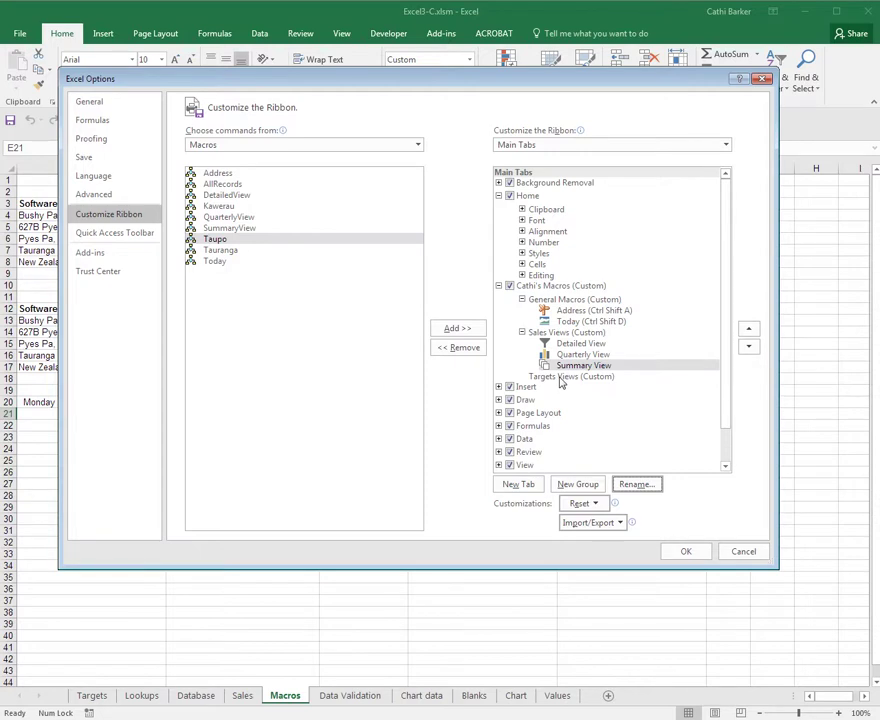
Step: Add the AllRecords, Kawerau, Taupo and Tauranga macros to the Targets Views group
{"action": "left_click", "coordinate": [222, 184]}
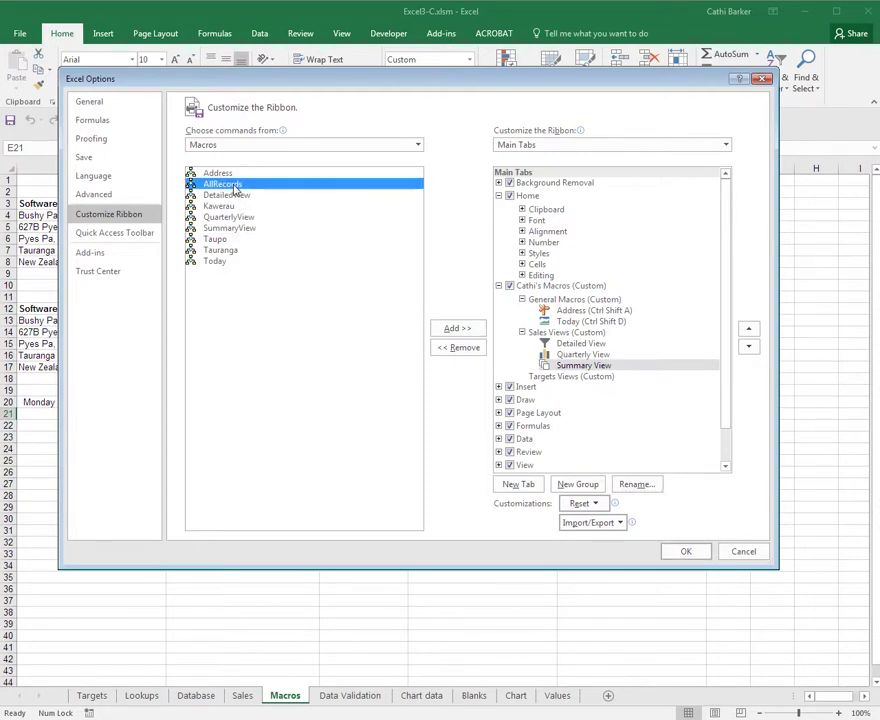
{"action": "left_click", "coordinate": [556, 377]}
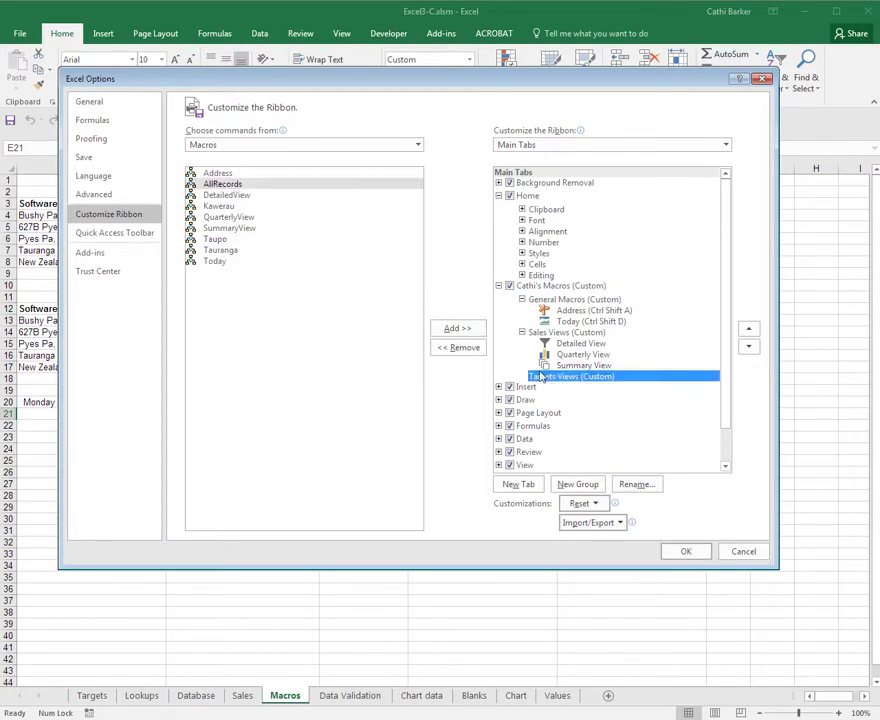
{"action": "left_click", "coordinate": [472, 333]}
{"action": "left_click", "coordinate": [220, 206]}
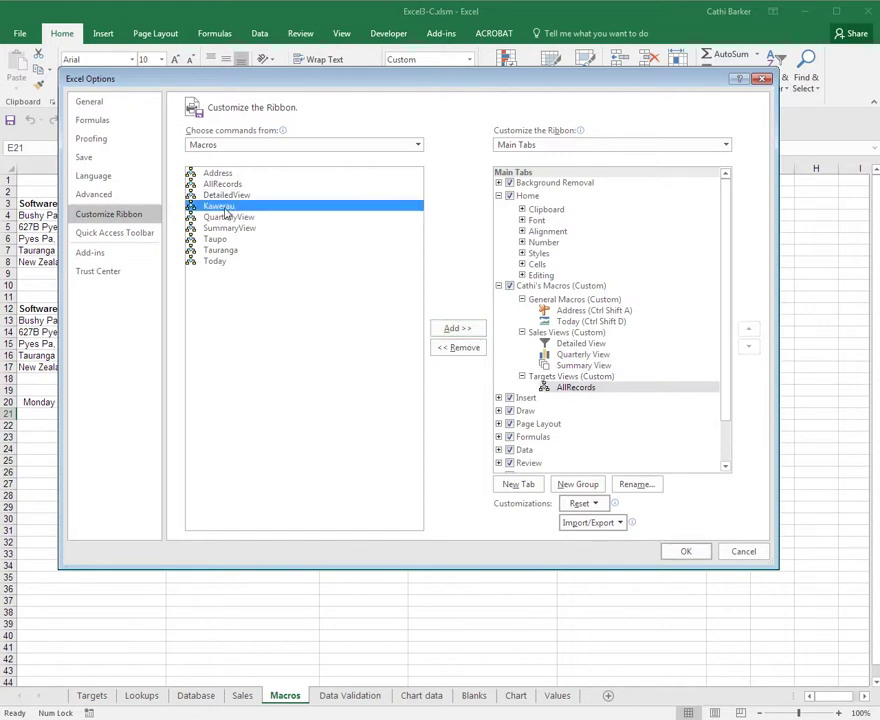
{"action": "left_click", "coordinate": [455, 331]}
{"action": "left_click", "coordinate": [216, 239]}
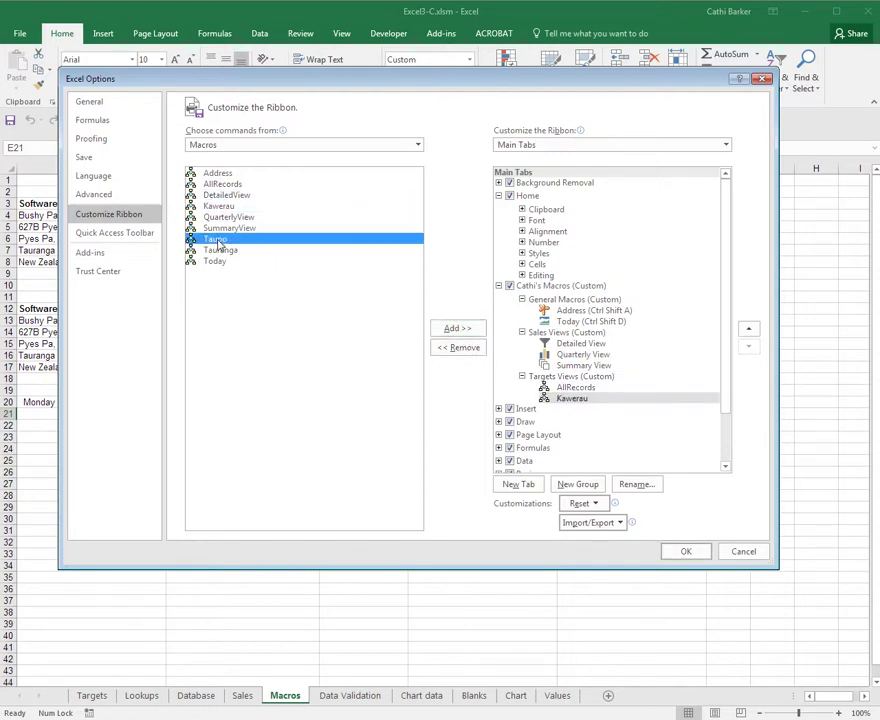
{"action": "left_click", "coordinate": [457, 330]}
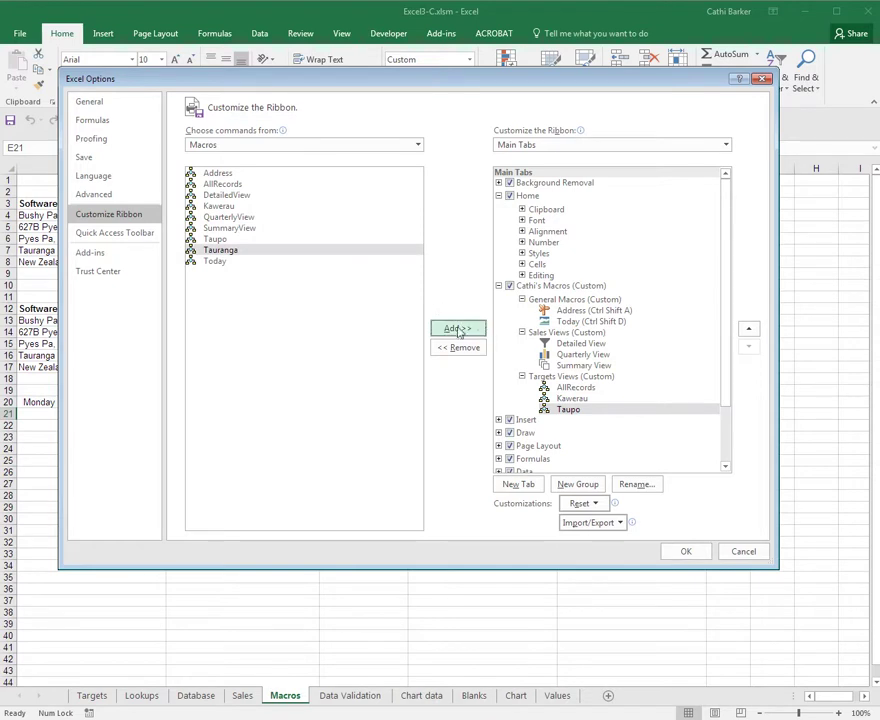
{"action": "left_click", "coordinate": [457, 329]}
Step: Rename the AllRecords macro in the Targets Views group as "All Records" and give it the pushpin symbol
{"action": "left_click", "coordinate": [583, 391]}
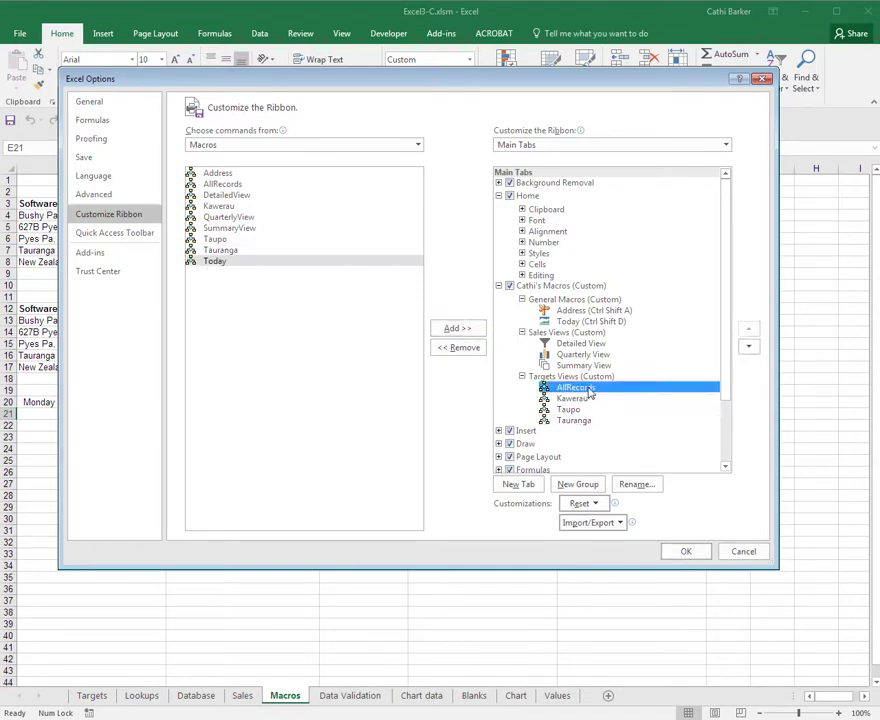
{"action": "left_click", "coordinate": [638, 486]}
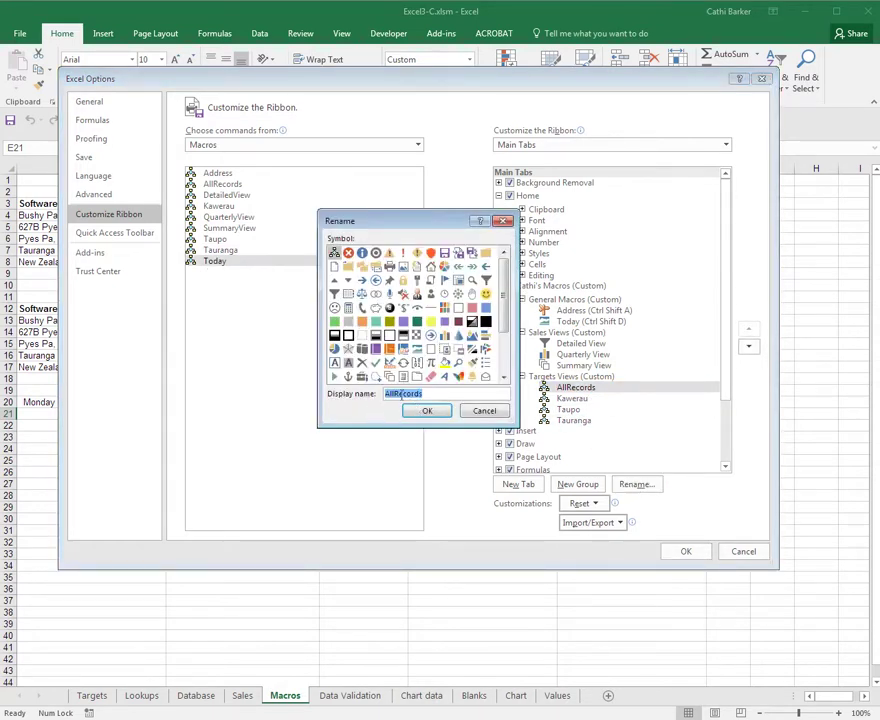
{"action": "left_click", "coordinate": [397, 393]}
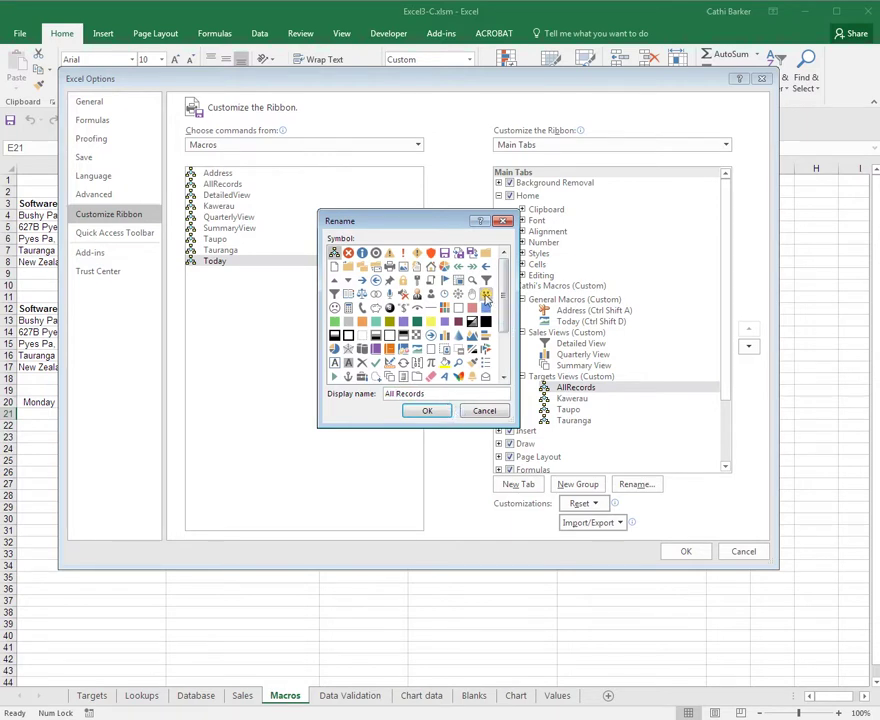
{"action": "left_click", "coordinate": [389, 281]}
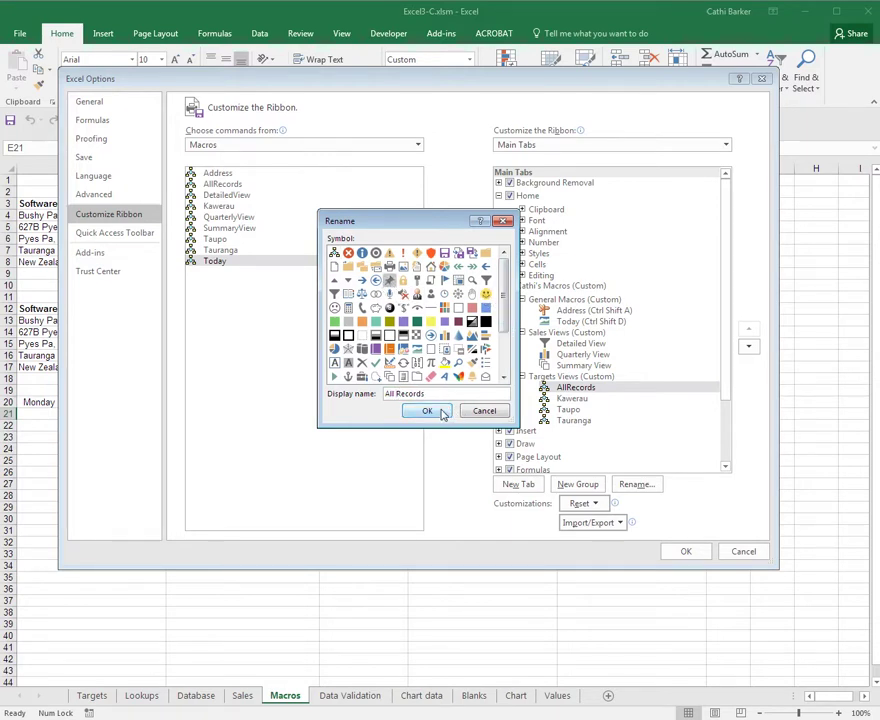
{"action": "left_click", "coordinate": [427, 411]}
Step: Give the Kawerau macro in the Targets Views group the symbol with the red check mark, keeping its name
{"action": "left_click", "coordinate": [572, 398]}
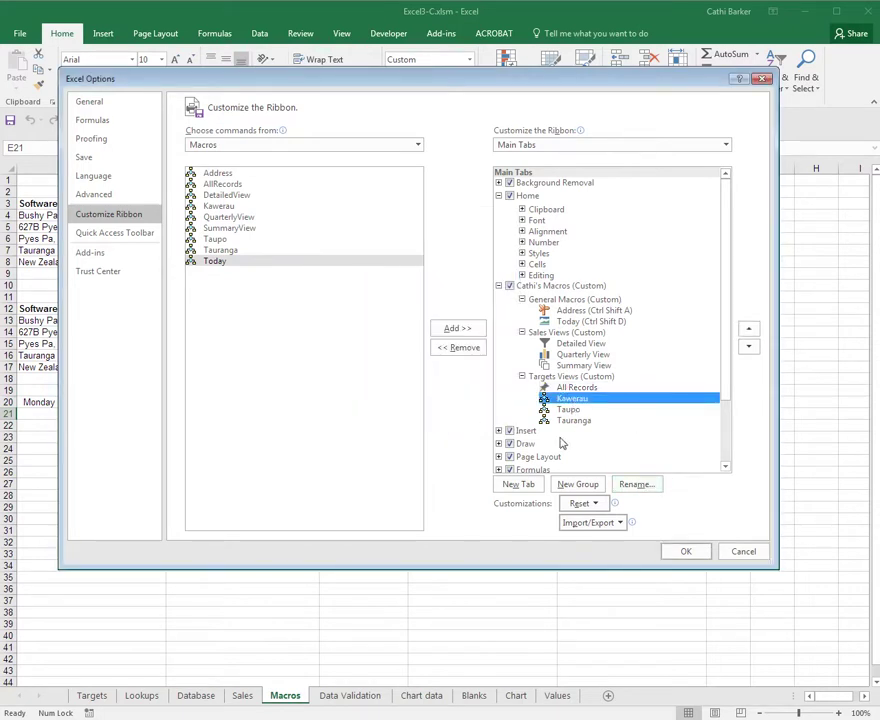
{"action": "left_click", "coordinate": [636, 484]}
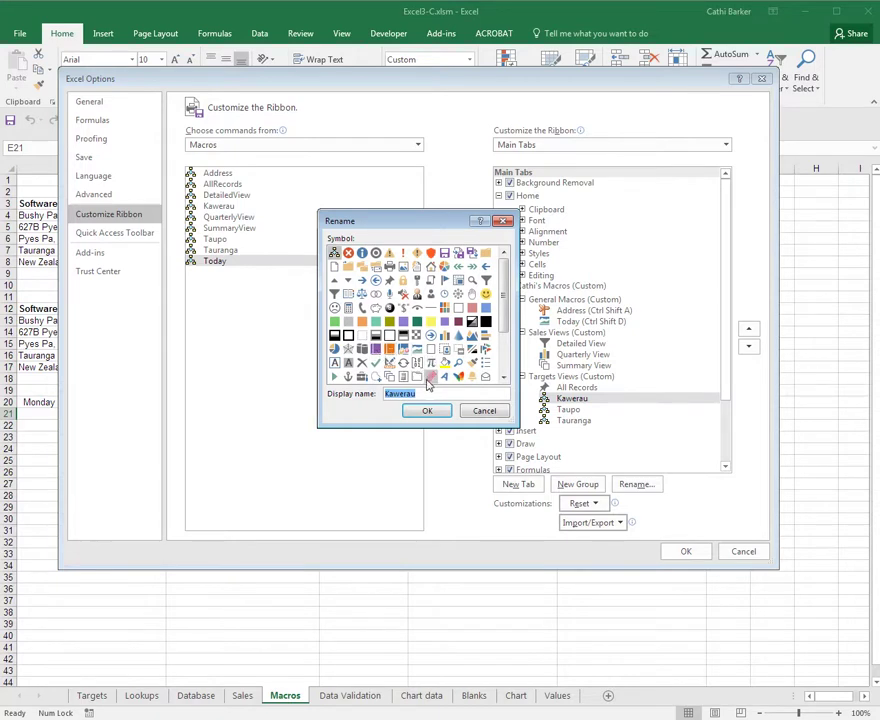
{"action": "left_click", "coordinate": [504, 377]}
{"action": "left_click", "coordinate": [504, 378]}
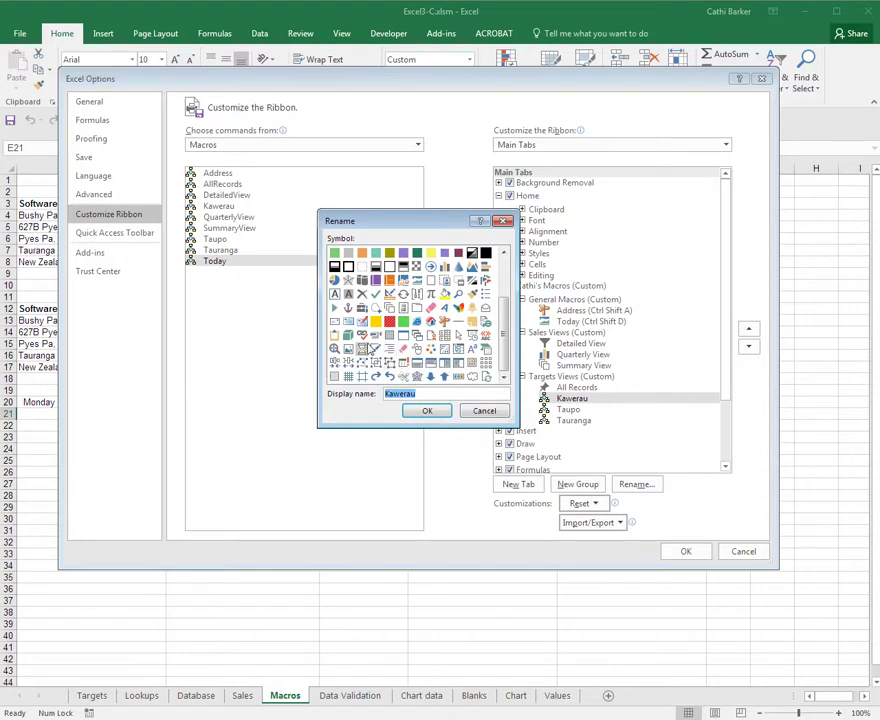
{"action": "left_click", "coordinate": [362, 337]}
{"action": "left_click", "coordinate": [424, 414]}
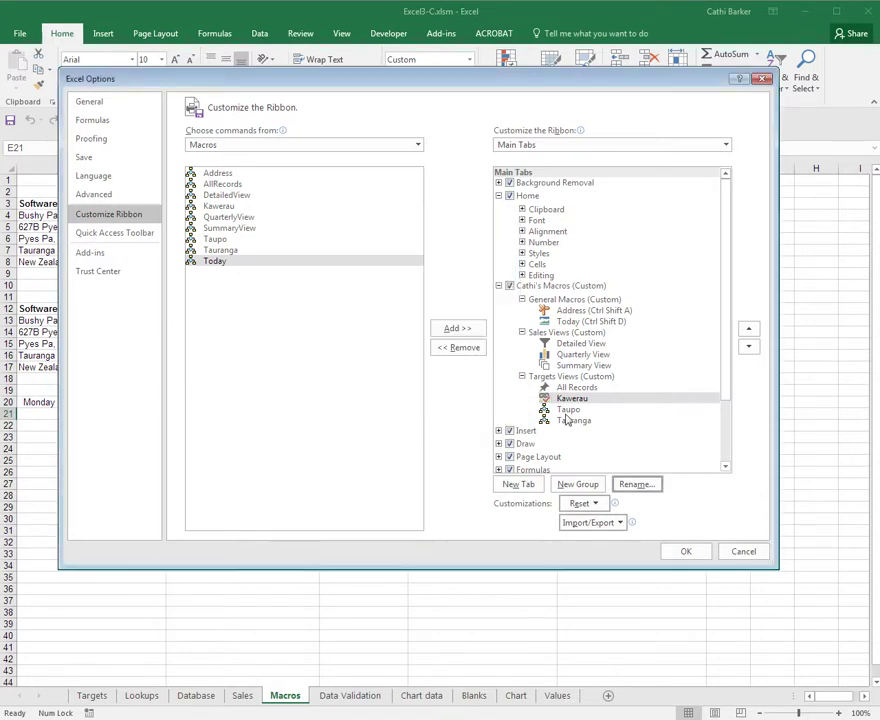
Step: Give the Taupo macro the blue cone symbol and the Tauranga macro the red-and-blue flag-like symbol, keeping their names
{"action": "left_click", "coordinate": [568, 409]}
{"action": "left_click", "coordinate": [636, 484]}
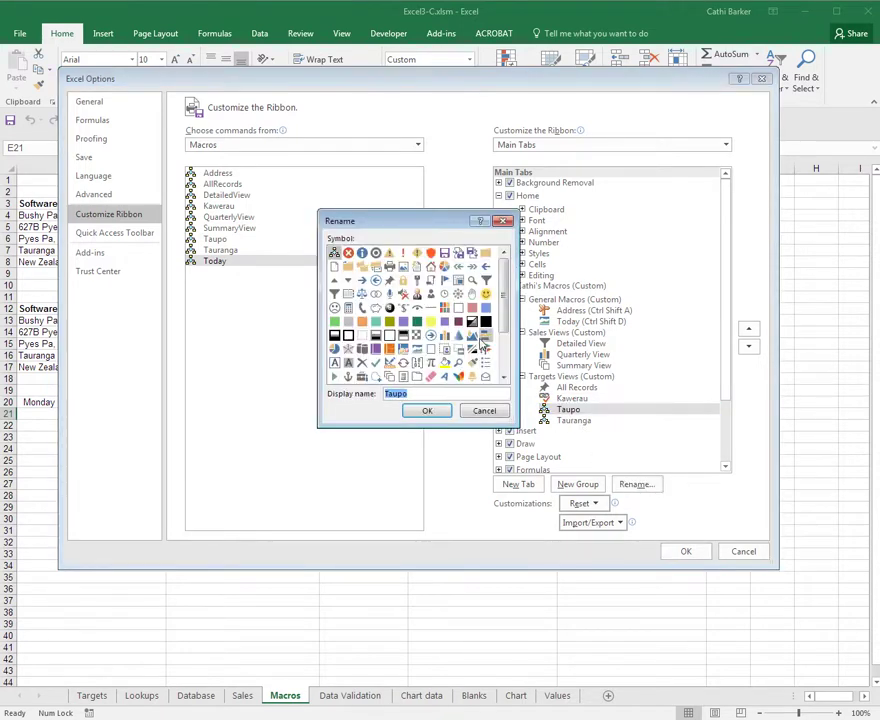
{"action": "left_click", "coordinate": [428, 411]}
{"action": "left_click", "coordinate": [573, 420]}
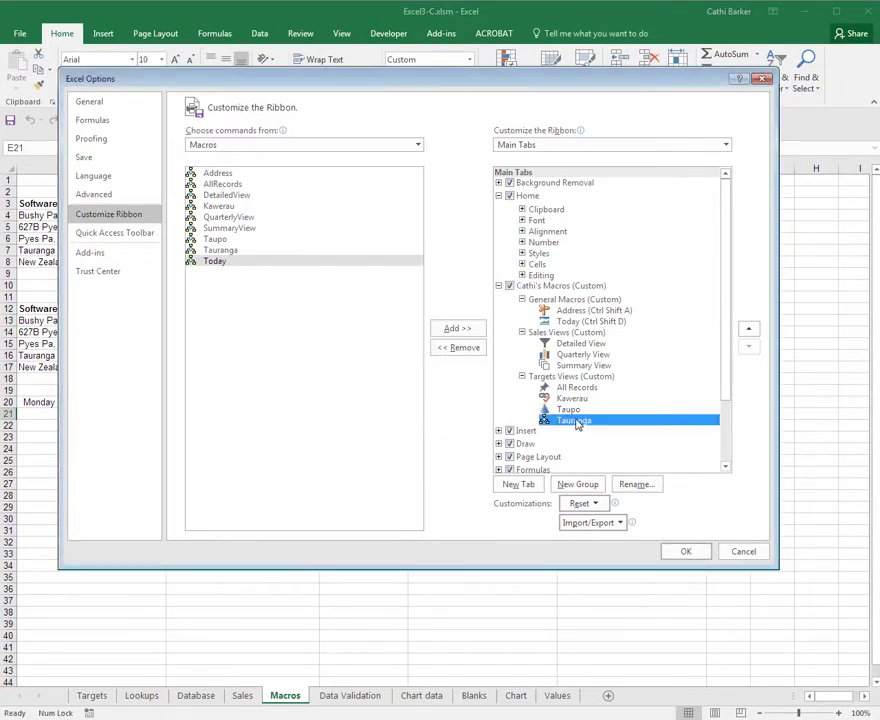
{"action": "left_click", "coordinate": [634, 484]}
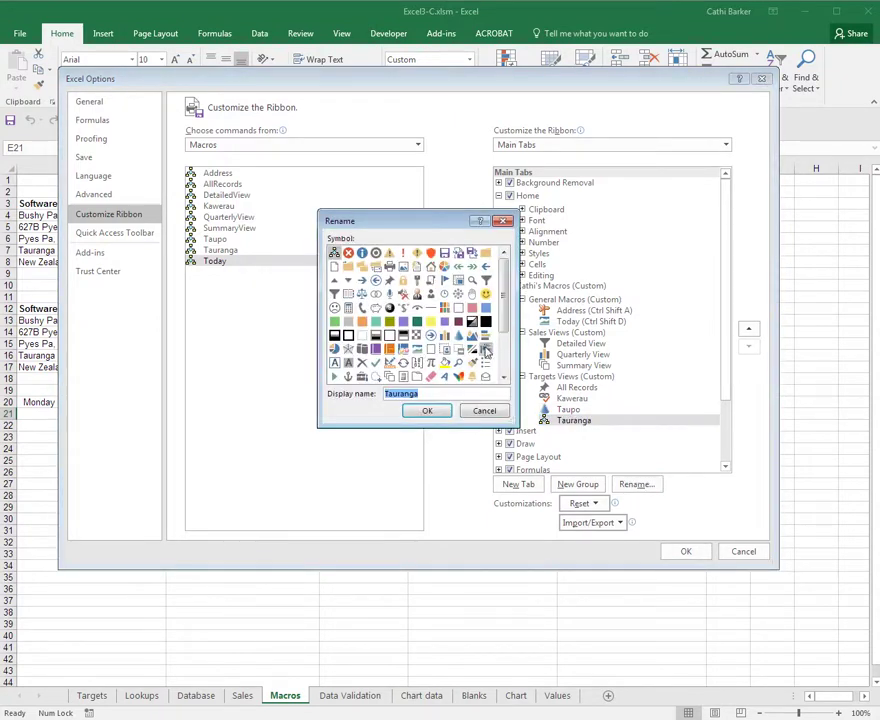
{"action": "left_click", "coordinate": [427, 411]}
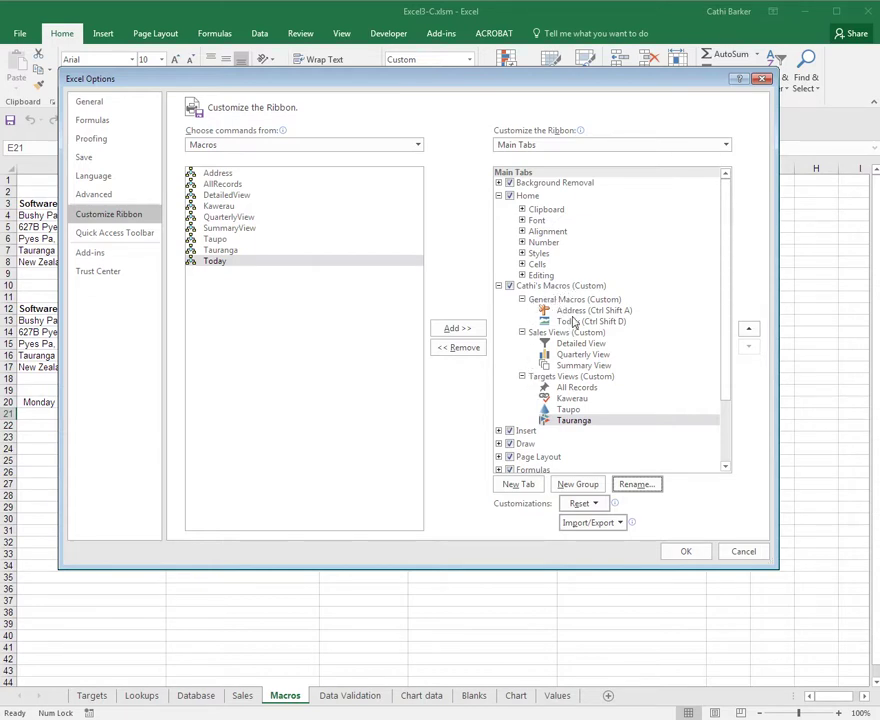
Step: Apply the ribbon customization and display the new custom macros tab
{"action": "left_click", "coordinate": [686, 554]}
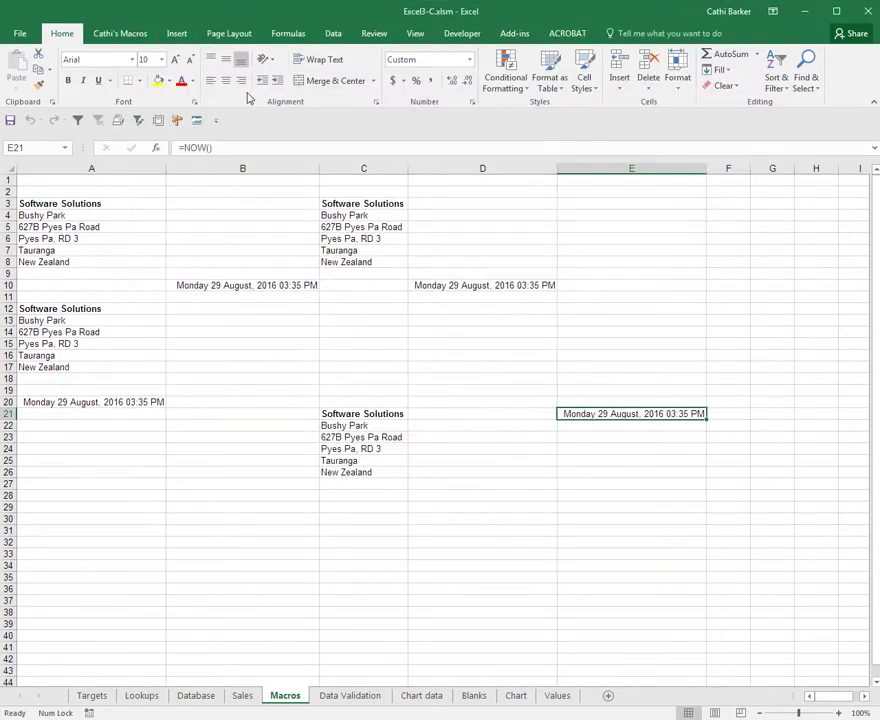
{"action": "left_click", "coordinate": [119, 35]}
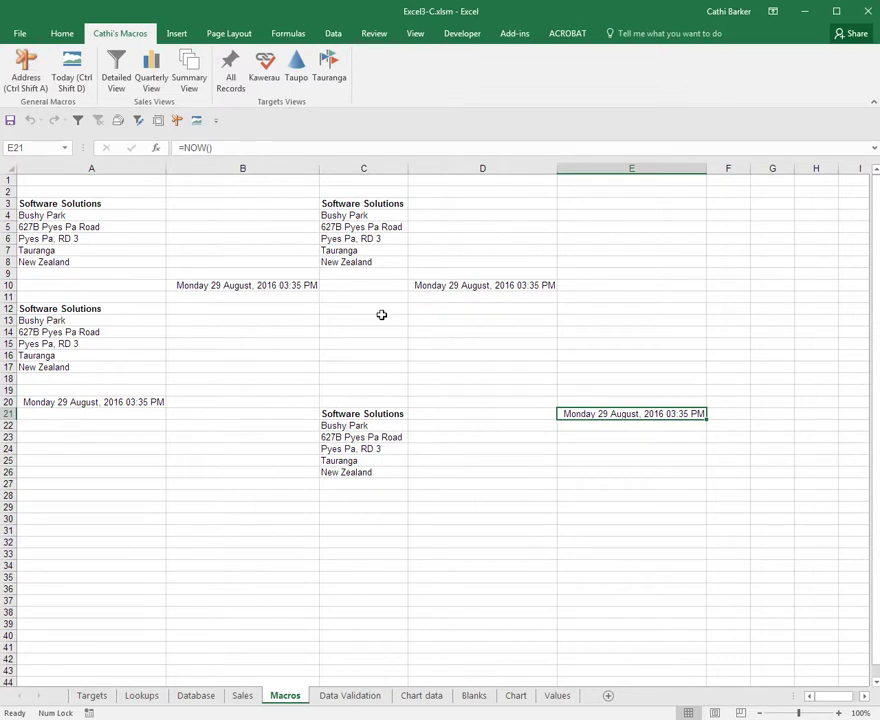
Step: Run the Address macro in cell D14 and the Today macro in cell C14 from the custom macros tab
{"action": "left_click", "coordinate": [483, 330]}
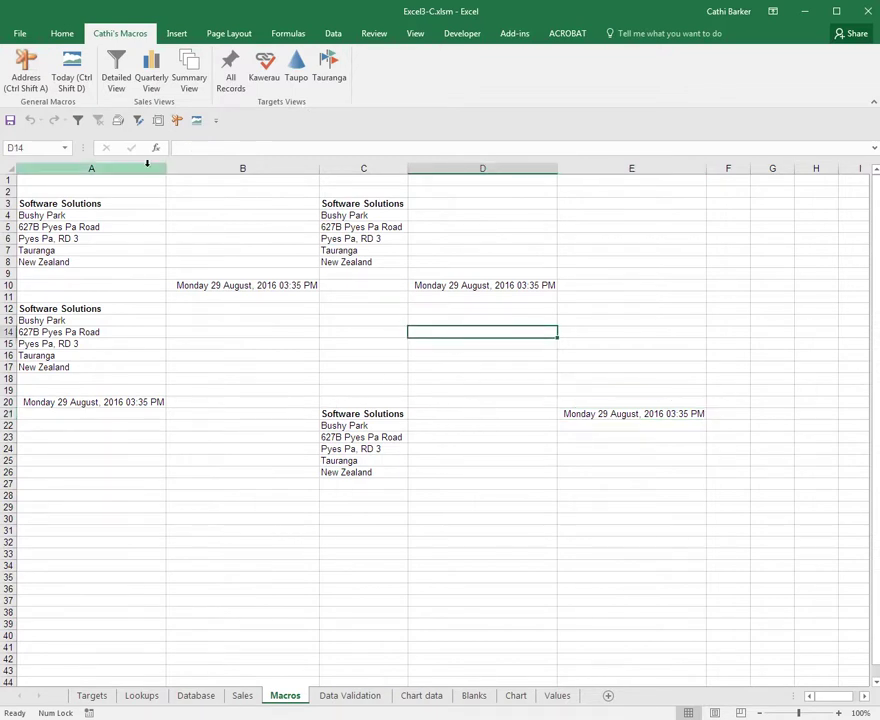
{"action": "left_click", "coordinate": [25, 78]}
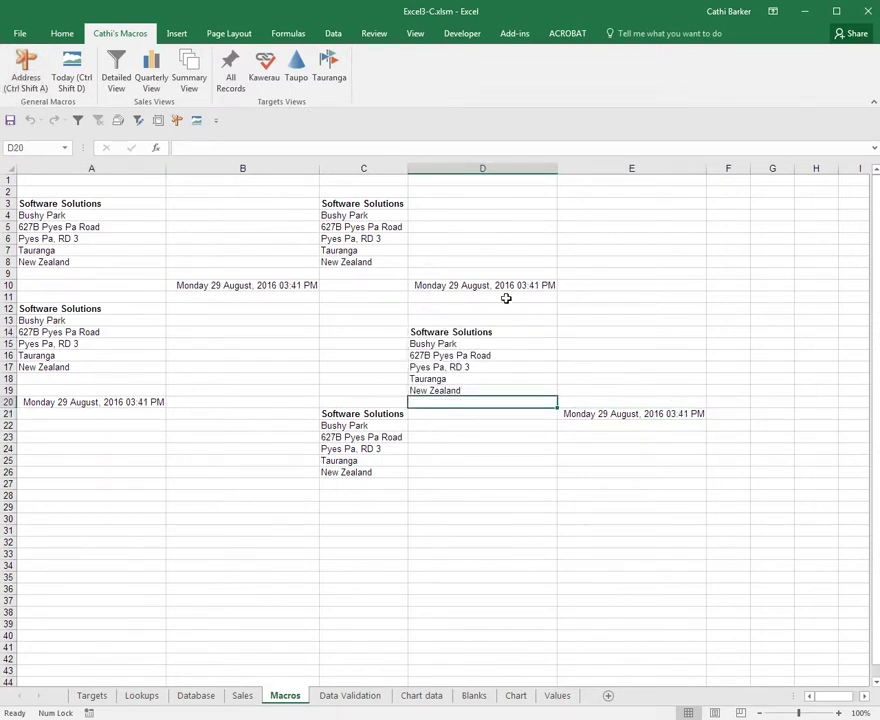
{"action": "left_click", "coordinate": [362, 335]}
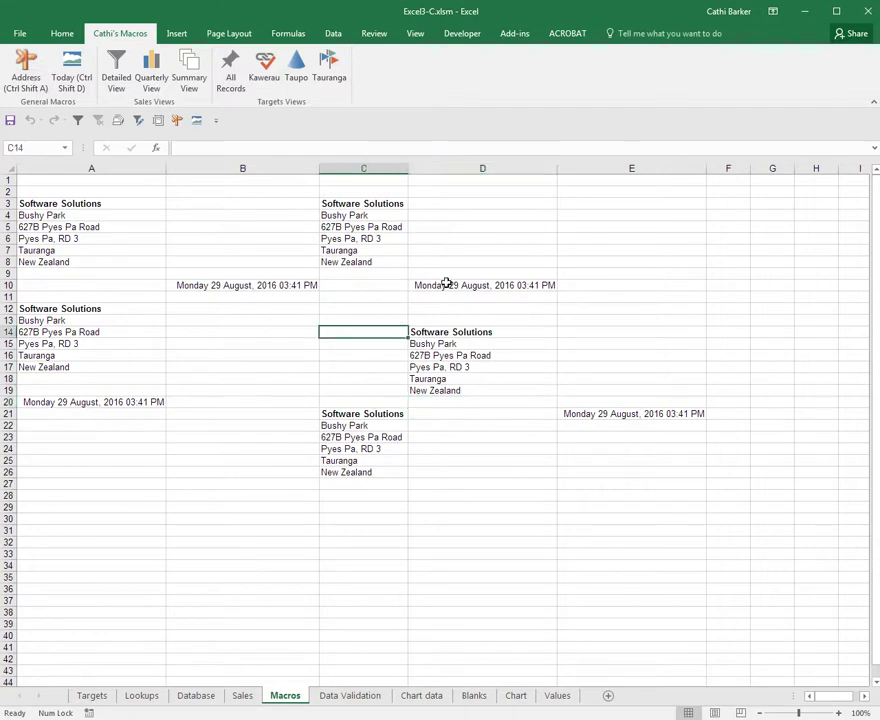
{"action": "left_click", "coordinate": [72, 78]}
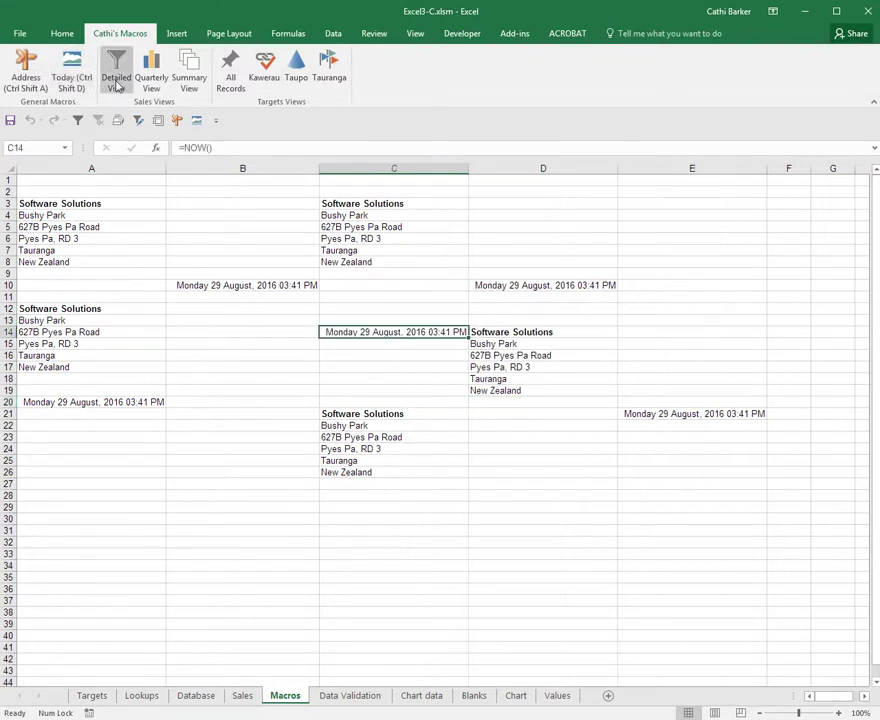
Step: Run the Detailed View, Quarterly View and Summary View macros from the Sales Views group in turn
{"action": "left_click", "coordinate": [117, 80]}
{"action": "left_click", "coordinate": [152, 80]}
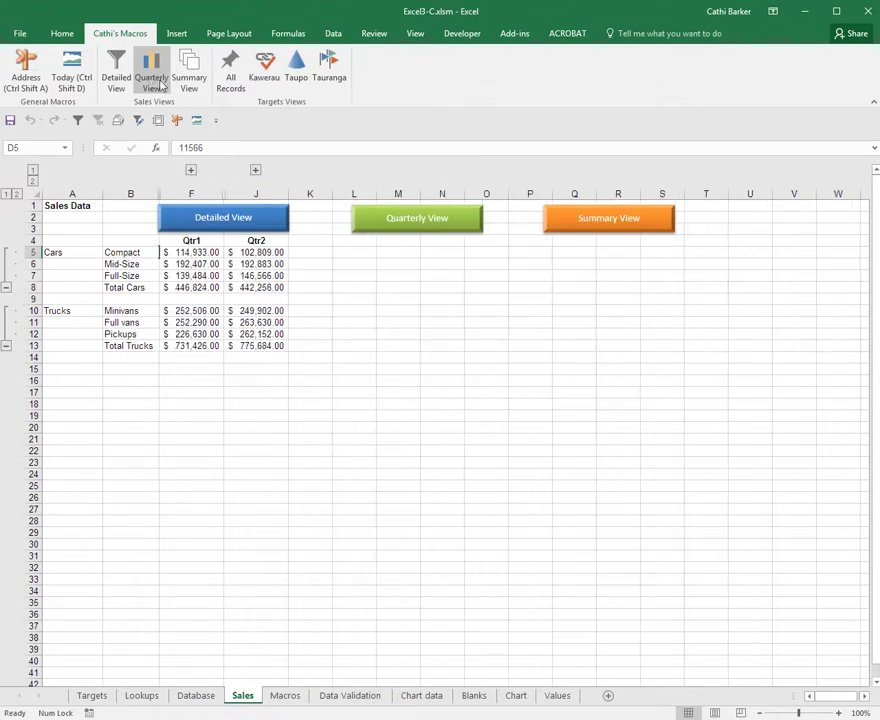
{"action": "left_click", "coordinate": [190, 80]}
Step: Run the All Records, Kawerau, Taupo and Tauranga macros from the Targets Views group in turn
{"action": "left_click", "coordinate": [231, 72]}
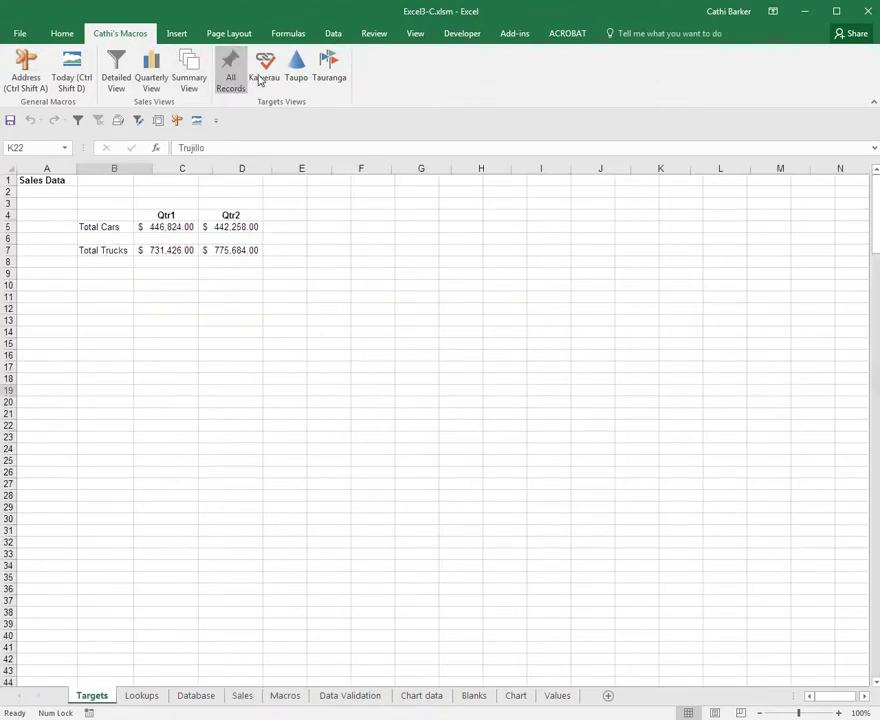
{"action": "left_click", "coordinate": [274, 79]}
{"action": "left_click", "coordinate": [296, 72]}
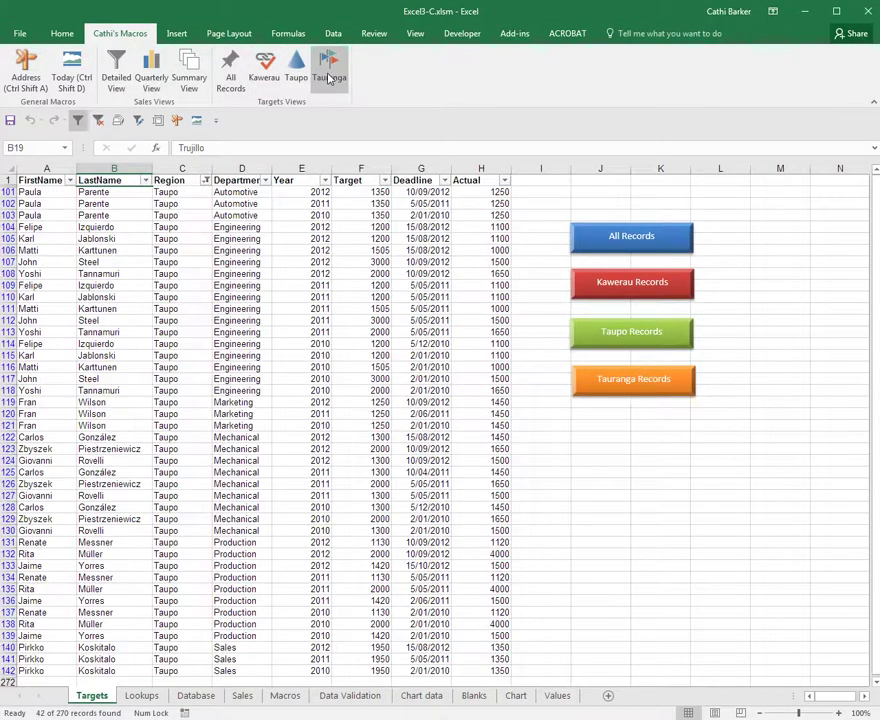
{"action": "left_click", "coordinate": [329, 70]}
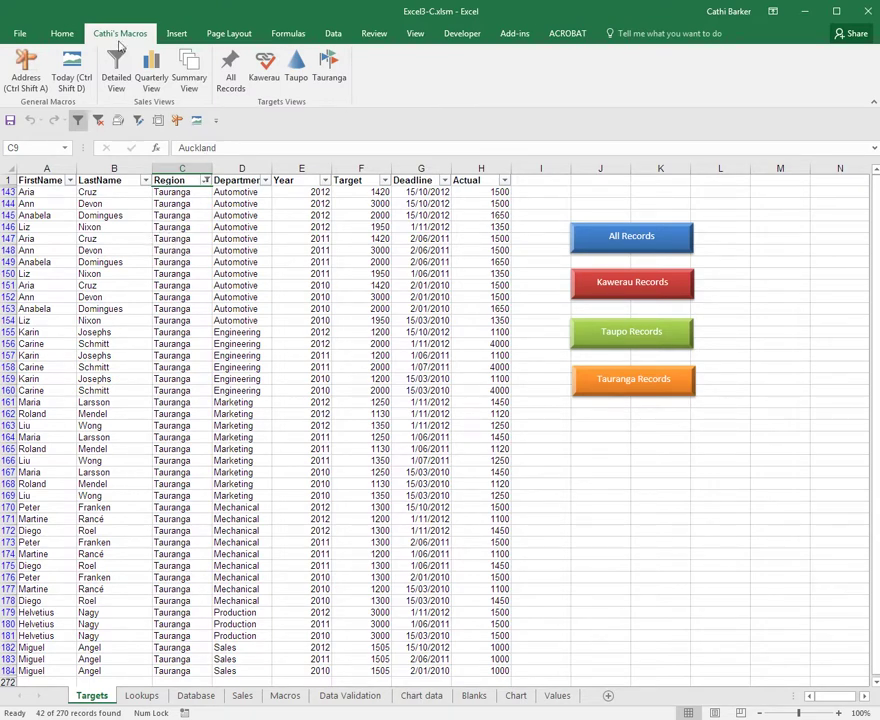
Step: Open the ribbon customization options and move the custom macros tab three places down the tab order, below Page Layout
{"action": "left_click", "coordinate": [19, 35]}
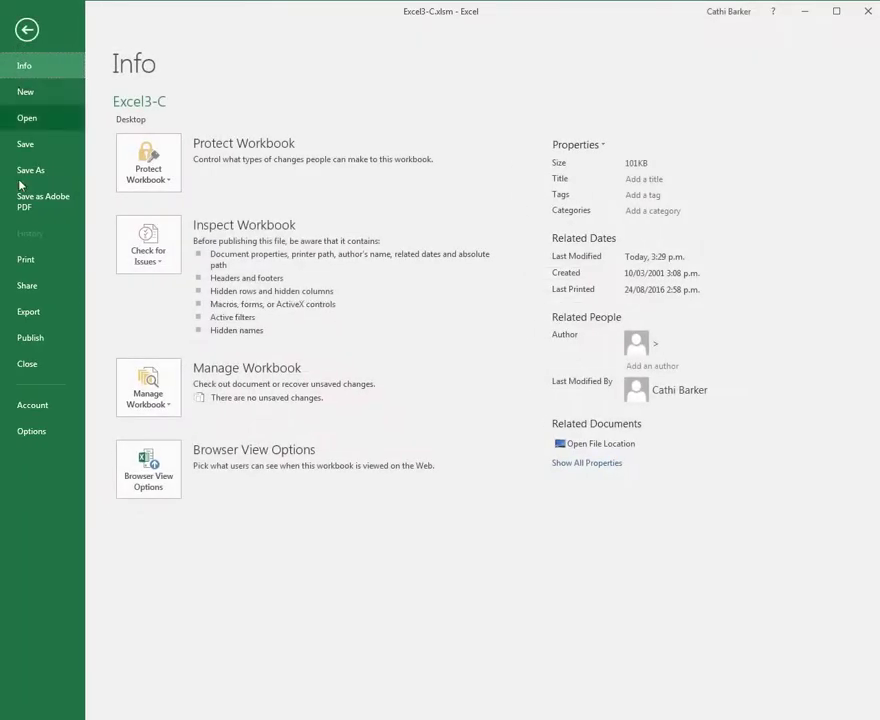
{"action": "left_click", "coordinate": [31, 431]}
{"action": "left_click", "coordinate": [108, 214]}
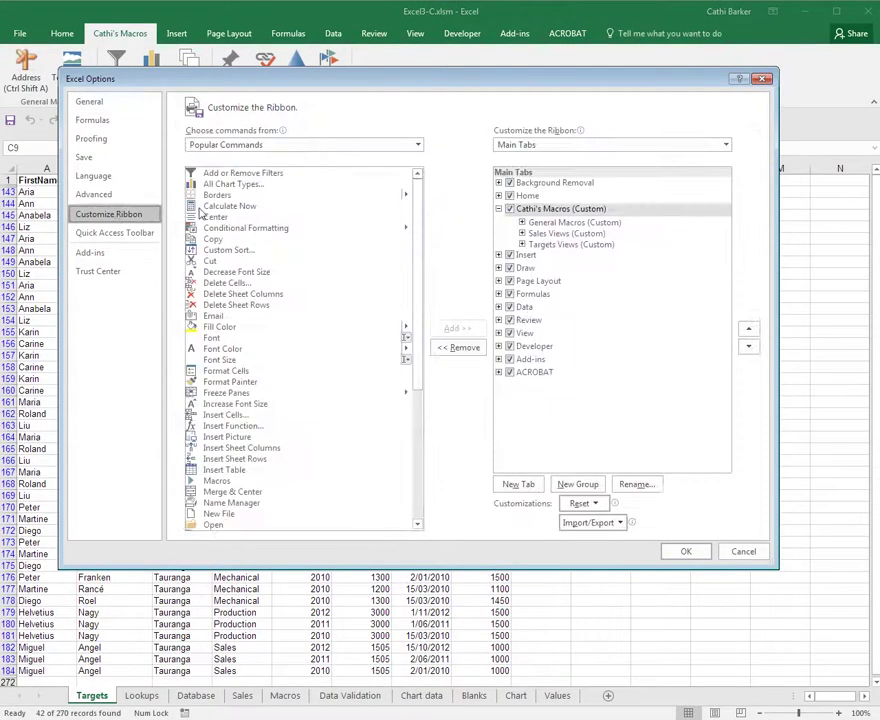
{"action": "left_click", "coordinate": [540, 210]}
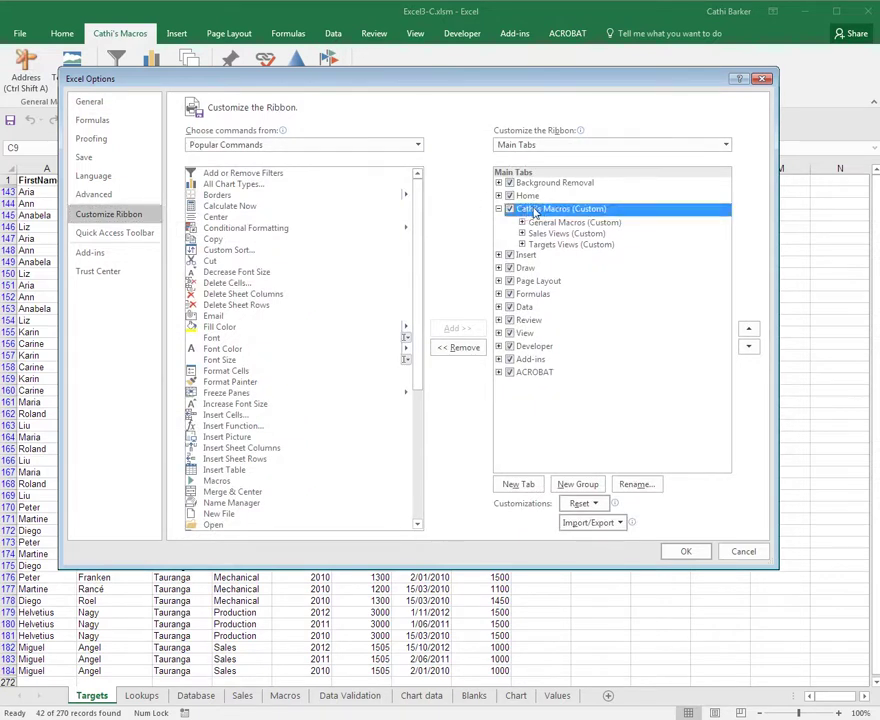
{"action": "left_click", "coordinate": [749, 346]}
{"action": "left_click", "coordinate": [749, 346]}
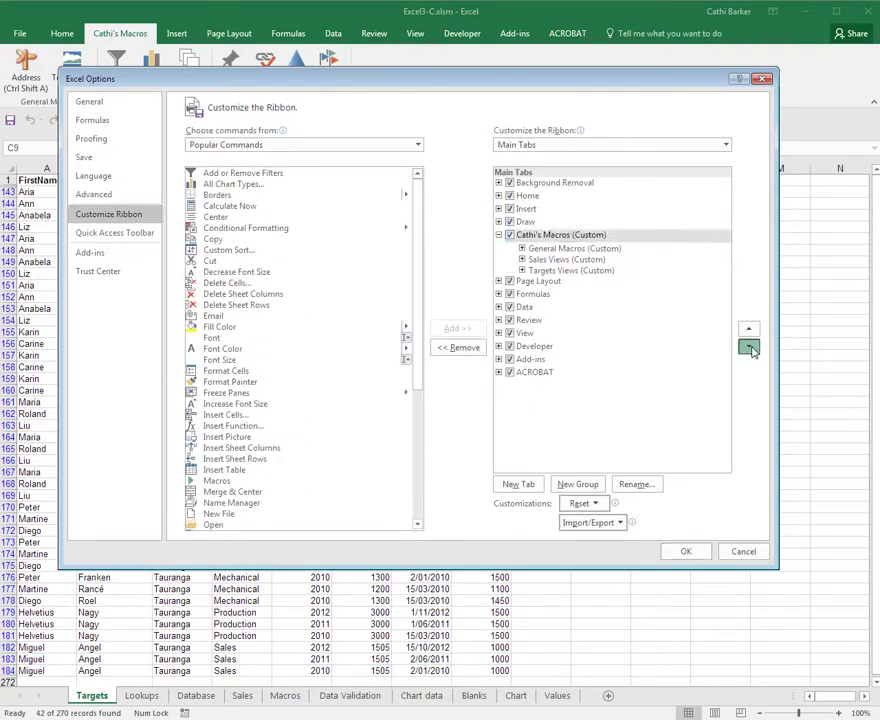
{"action": "left_click", "coordinate": [749, 346]}
Step: Move the custom macros tab up the tab order to just before Home and apply the ribbon customization
{"action": "left_click", "coordinate": [749, 328]}
{"action": "left_click", "coordinate": [749, 328]}
{"action": "left_click", "coordinate": [749, 328]}
{"action": "left_click", "coordinate": [749, 328]}
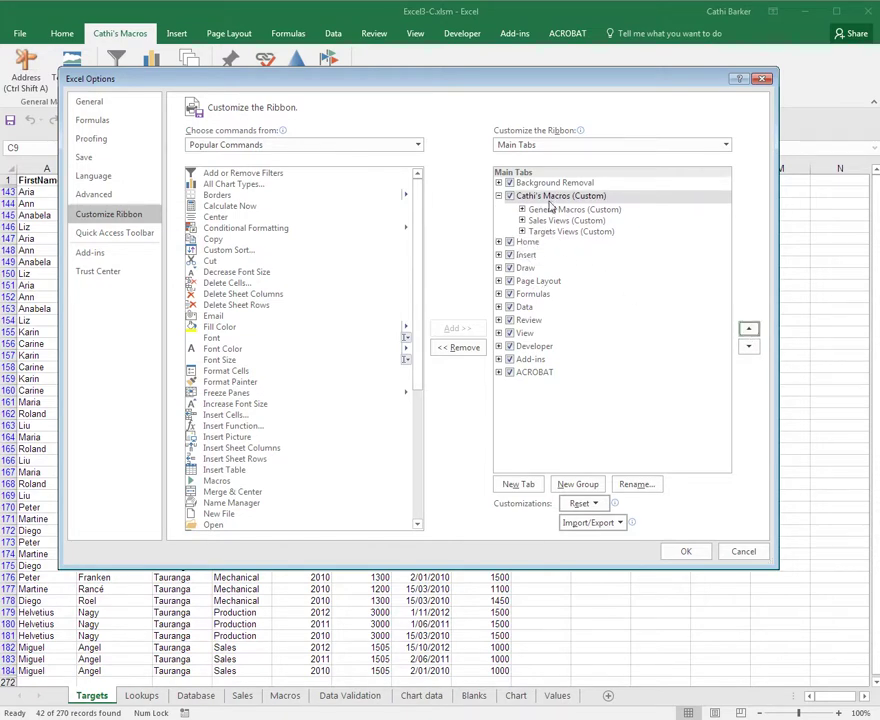
{"action": "left_click", "coordinate": [687, 549]}
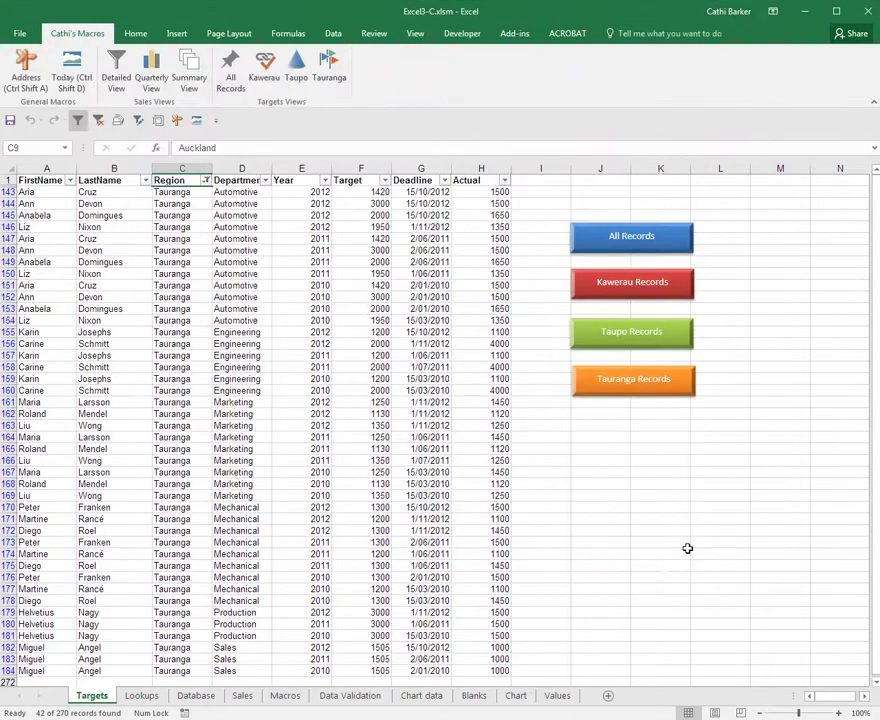
{"action": "left_click", "coordinate": [20, 35]}
{"action": "left_click", "coordinate": [28, 32]}
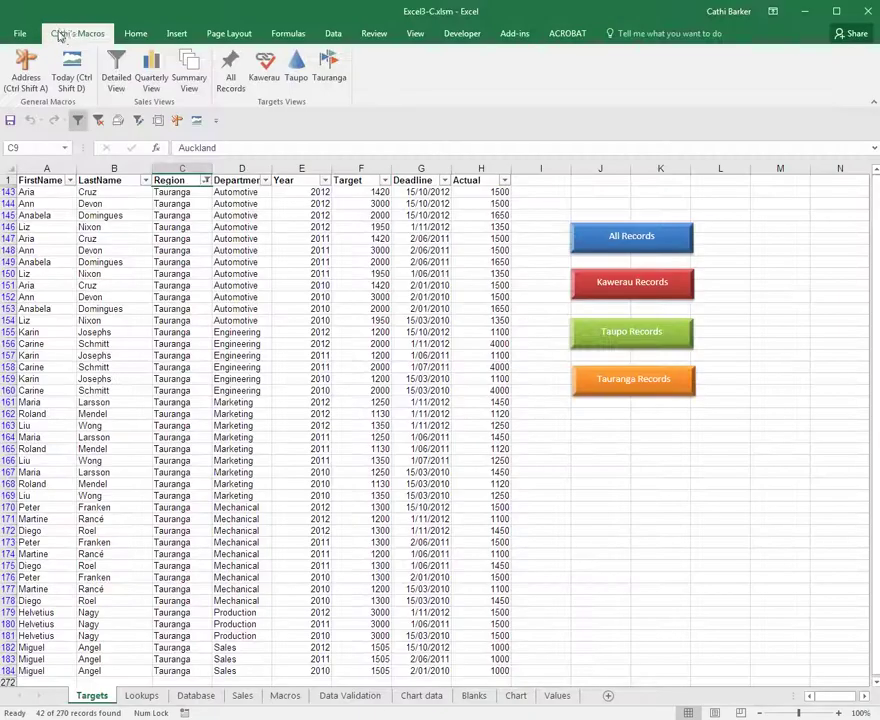